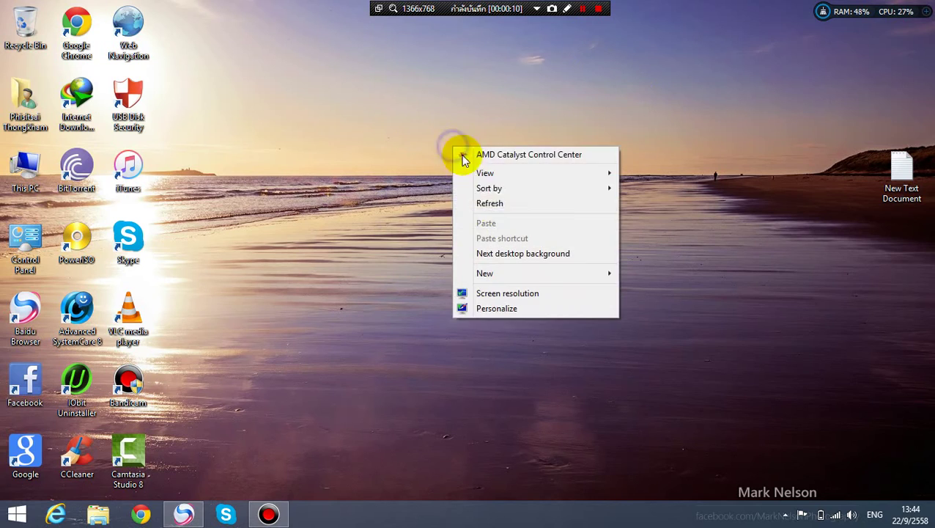
pyautogui.click(496, 203)
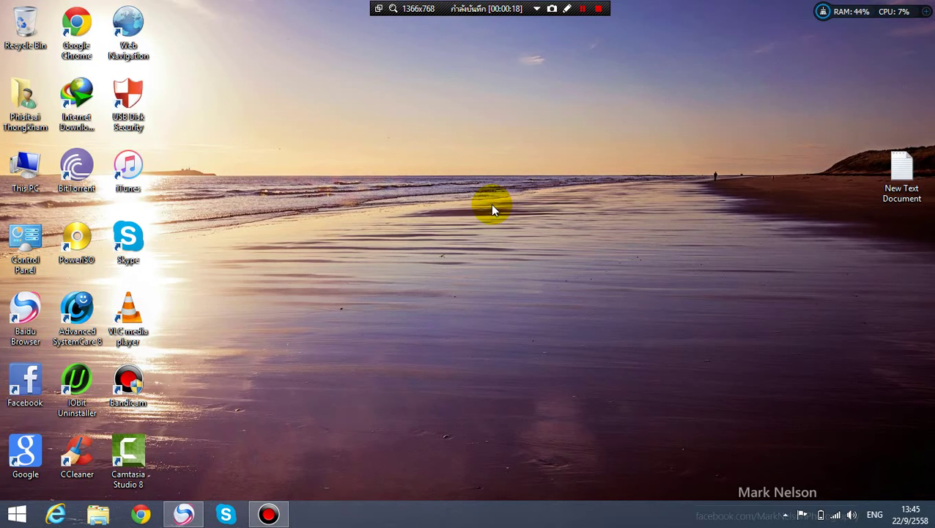
pyautogui.rightClick(453, 134)
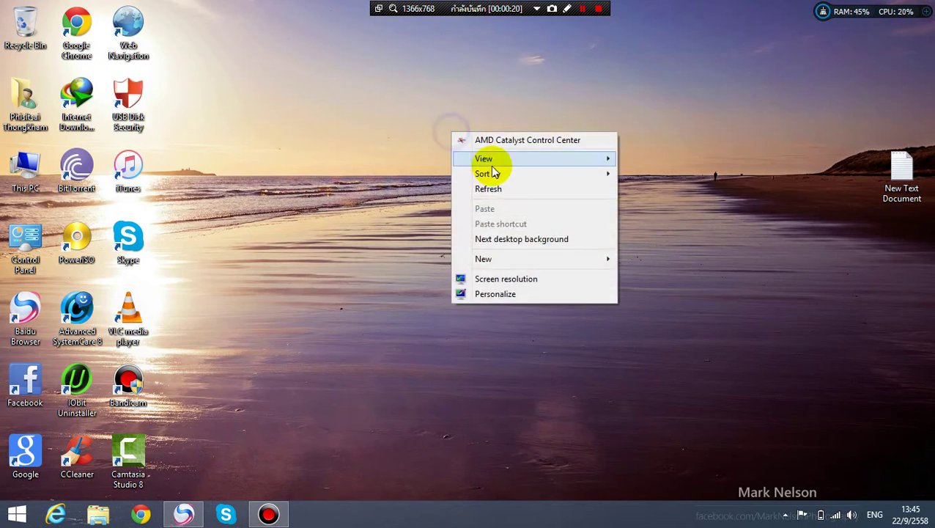
pyautogui.click(501, 190)
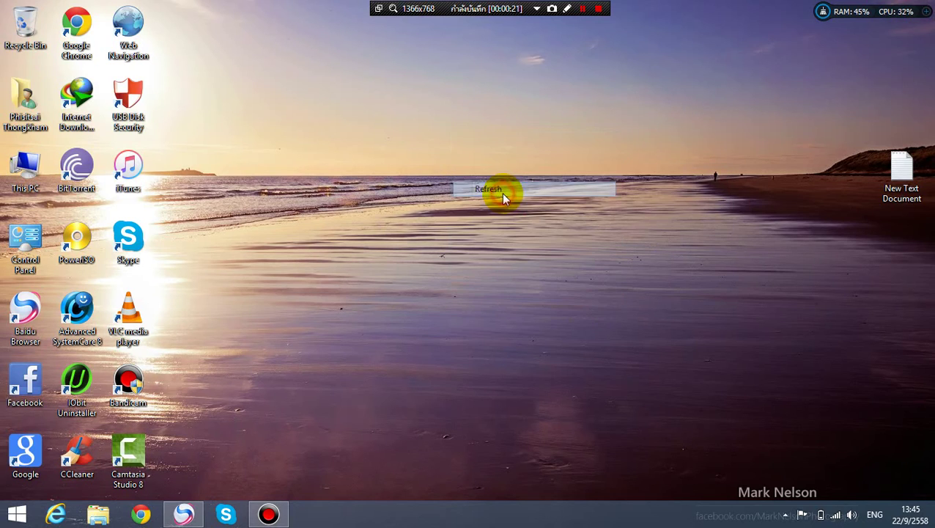
pyautogui.rightClick(386, 216)
pyautogui.click(411, 266)
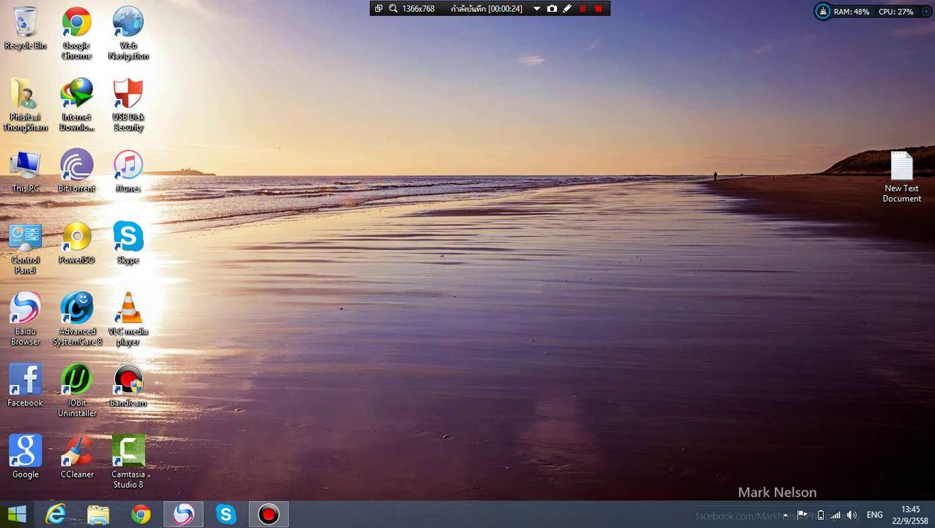
# - Move the sports tile on the Start screen to the spot directly above the news tile and return to the desktop
pyautogui.click(18, 515)
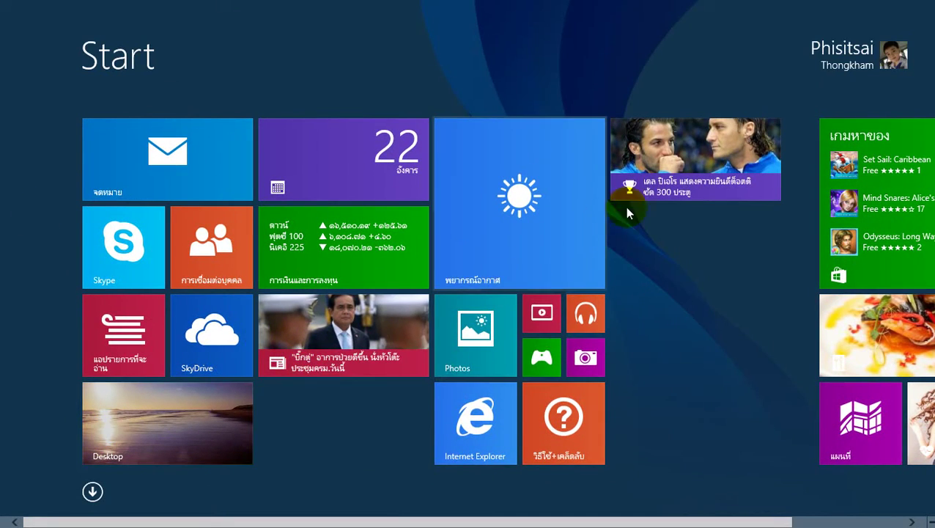
pyautogui.moveTo(689, 198); pyautogui.dragTo(355, 337)
pyautogui.click(117, 441)
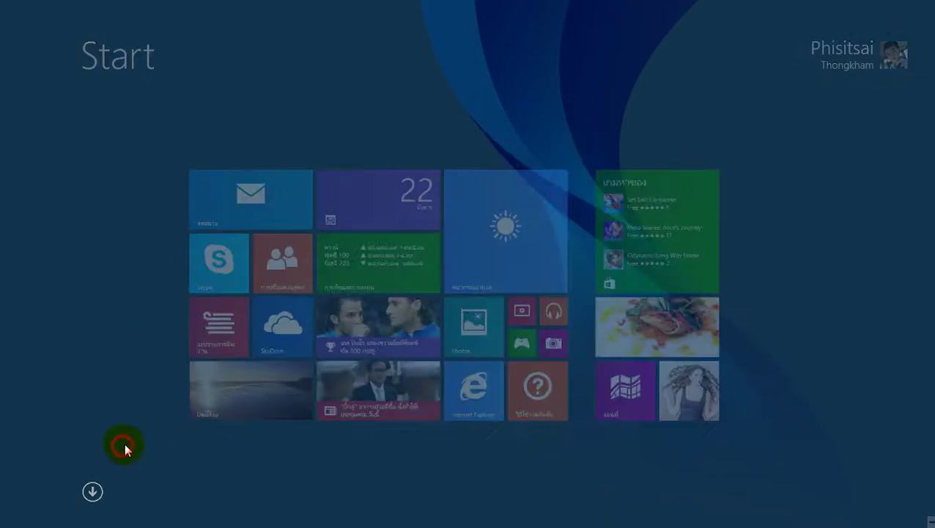
pyautogui.rightClick(338, 165)
pyautogui.click(373, 223)
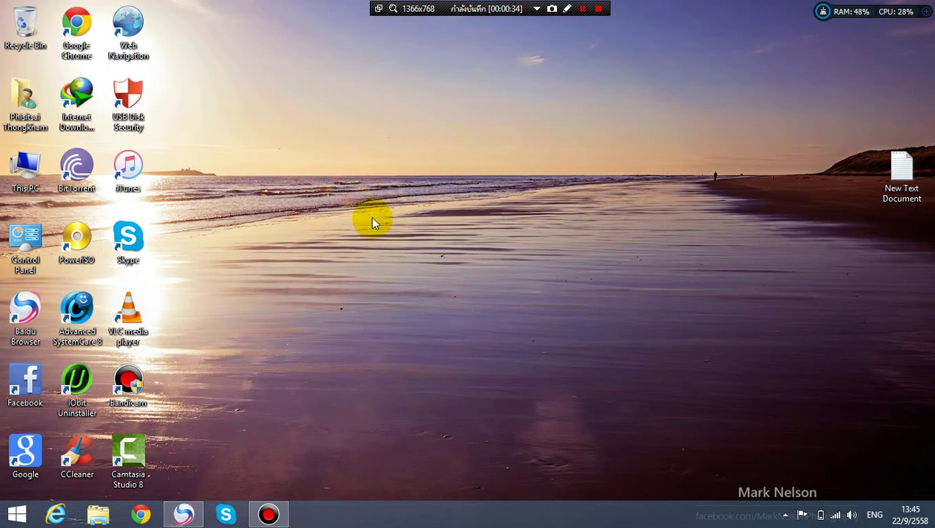
# - View the Start button's quick-access menu and the Start screen, and return to the desktop
pyautogui.rightClick(9, 516)
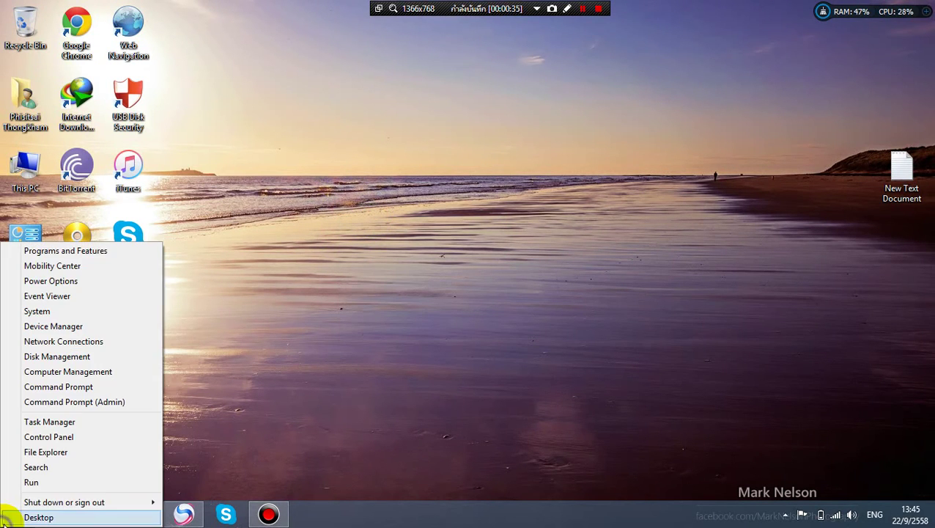
pyautogui.click(162, 296)
pyautogui.click(9, 513)
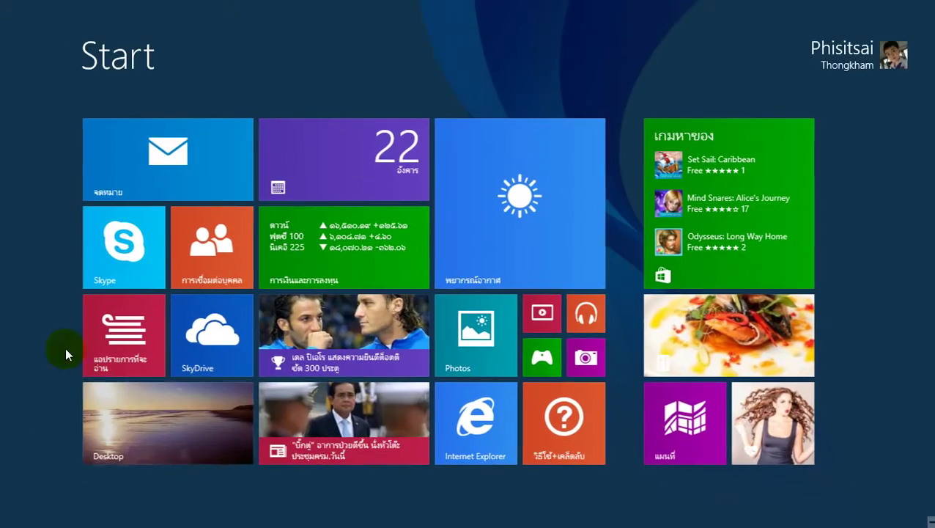
pyautogui.click(99, 418)
pyautogui.rightClick(387, 121)
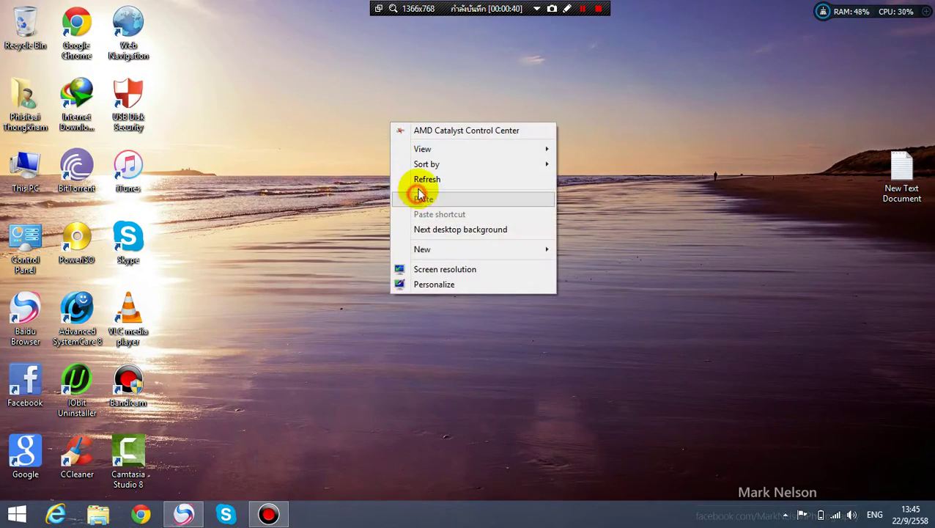
pyautogui.click(412, 181)
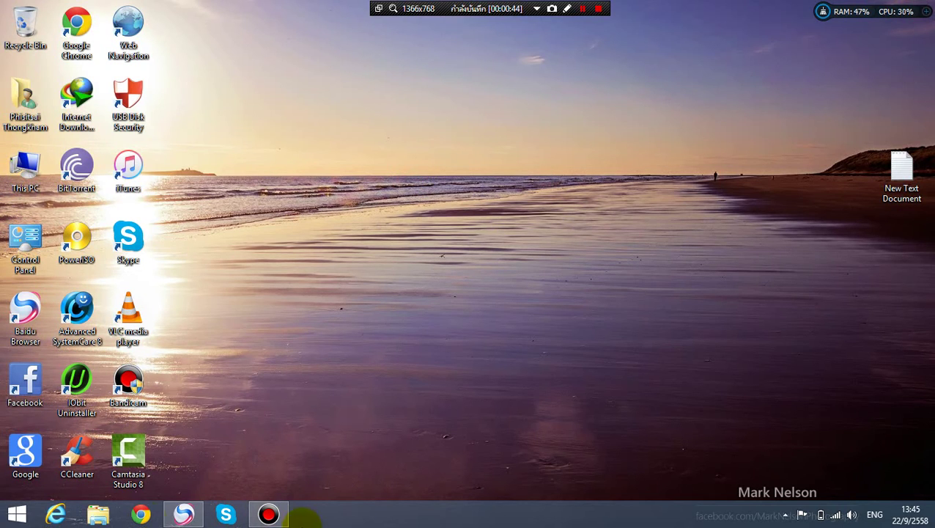
pyautogui.rightClick(487, 220)
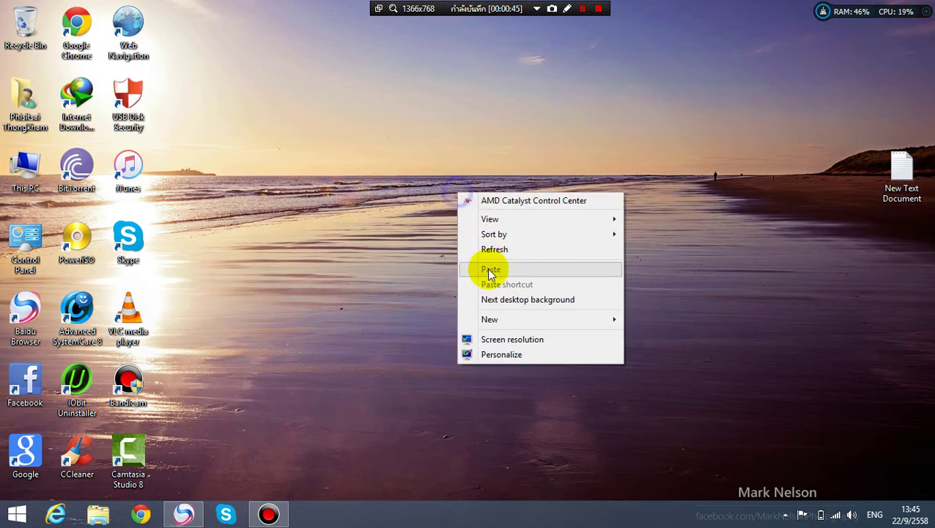
pyautogui.click(484, 251)
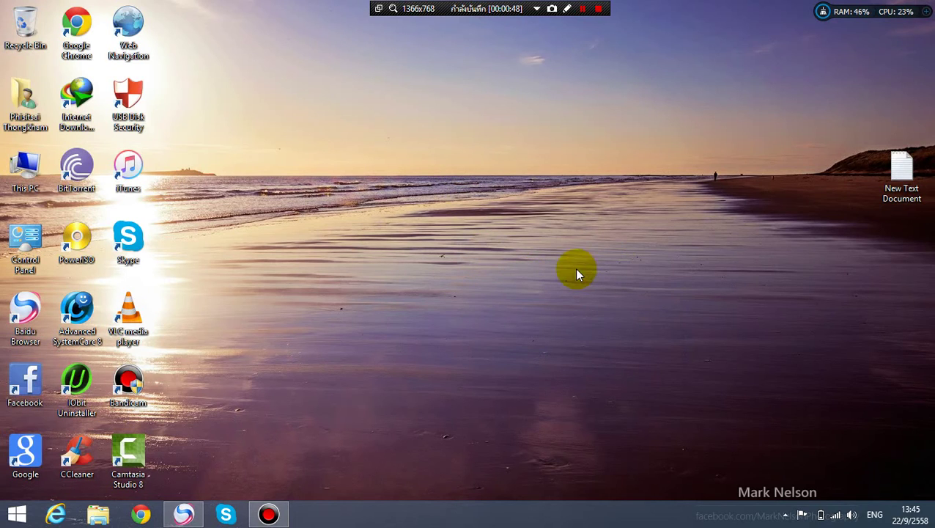
# - Copy the mega.nz download link from the New Text Document file on the desktop and close the file
pyautogui.doubleClick(902, 174)
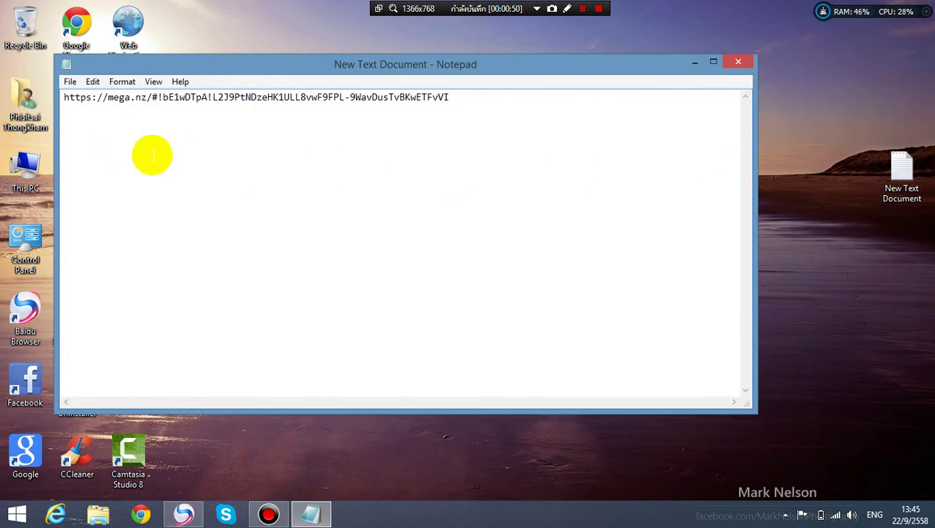
pyautogui.moveTo(475, 97); pyautogui.dragTo(33, 104)
pyautogui.rightClick(109, 97)
pyautogui.click(150, 141)
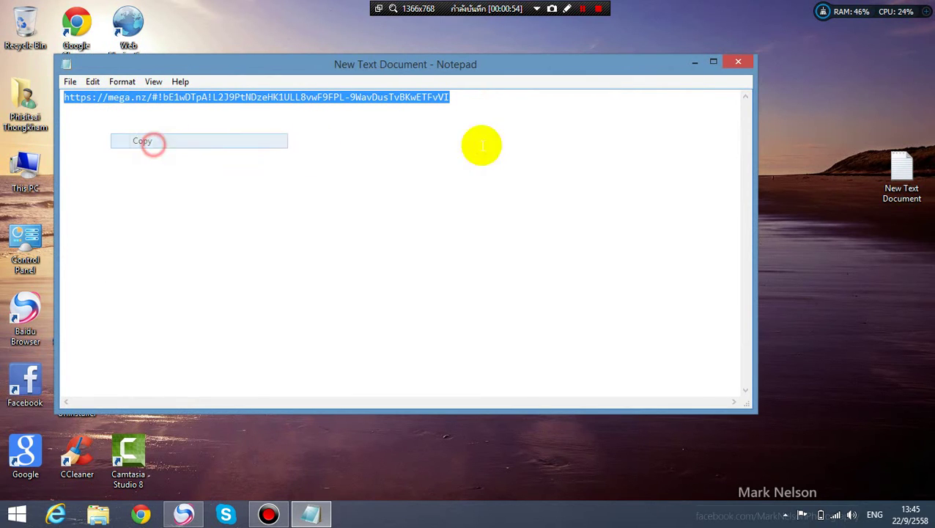
pyautogui.click(738, 64)
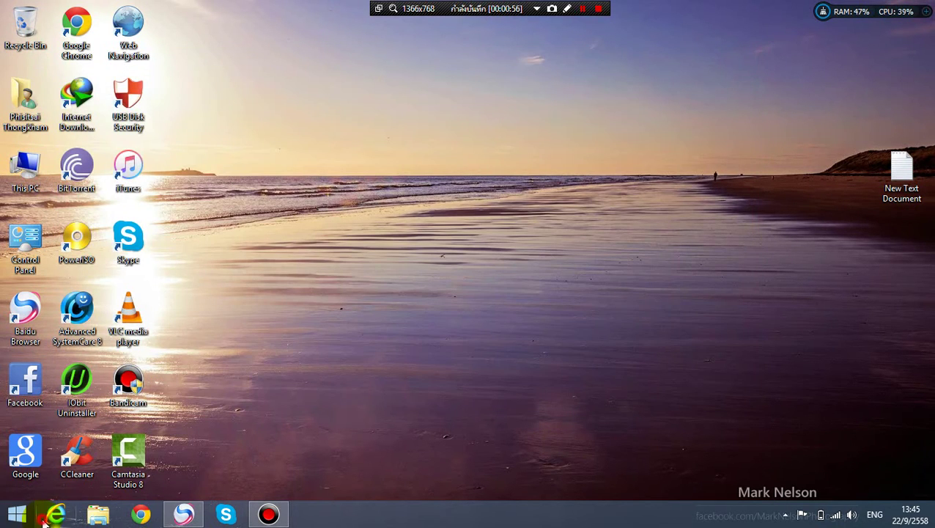
pyautogui.click(44, 517)
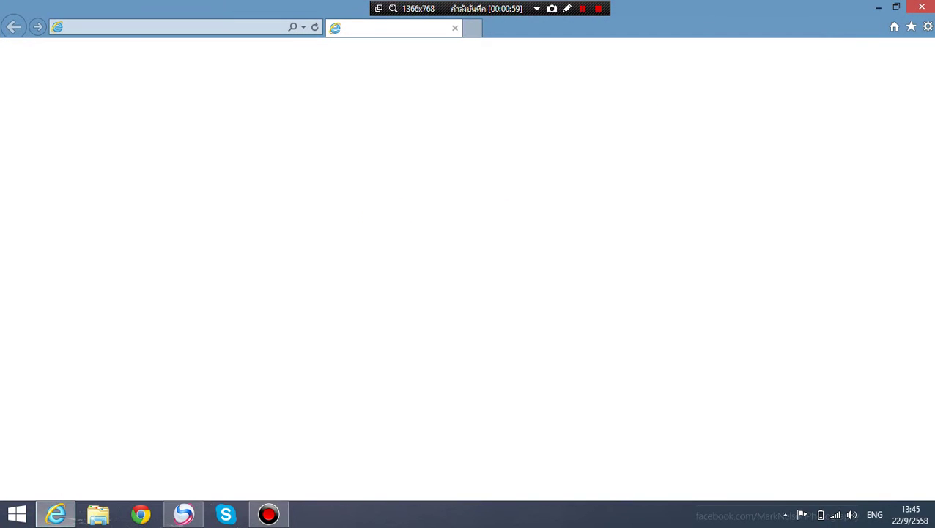
pyautogui.click(923, 7)
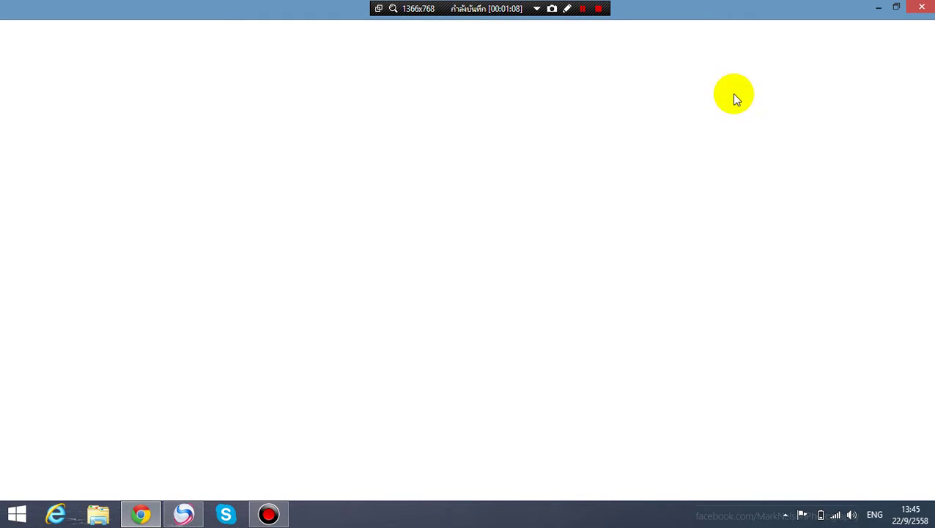
pyautogui.doubleClick(868, 7)
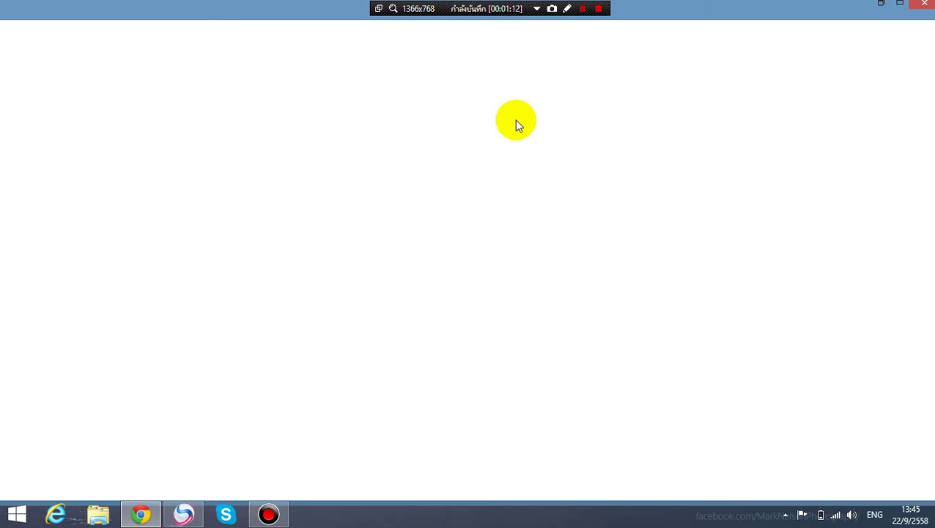
pyautogui.click(921, 6)
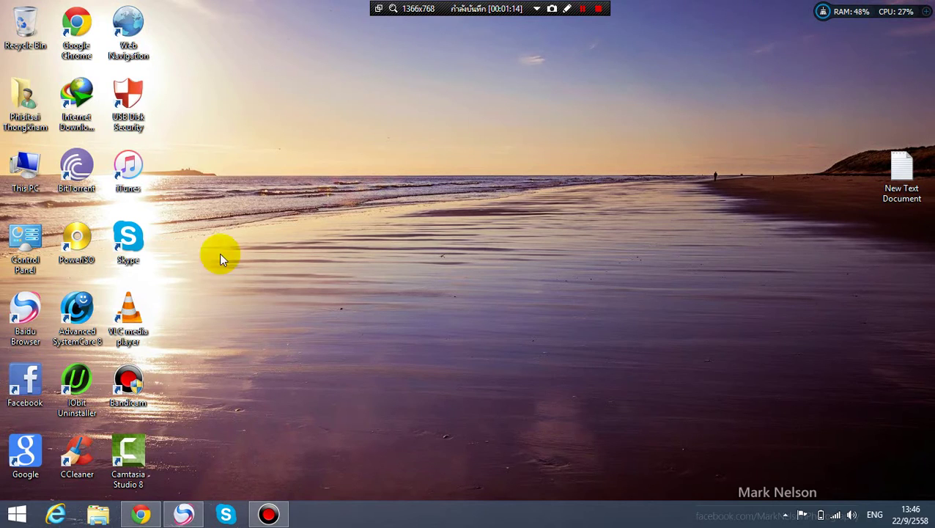
# - Switch to Google Chrome and load the copied mega.nz download link
pyautogui.click(138, 517)
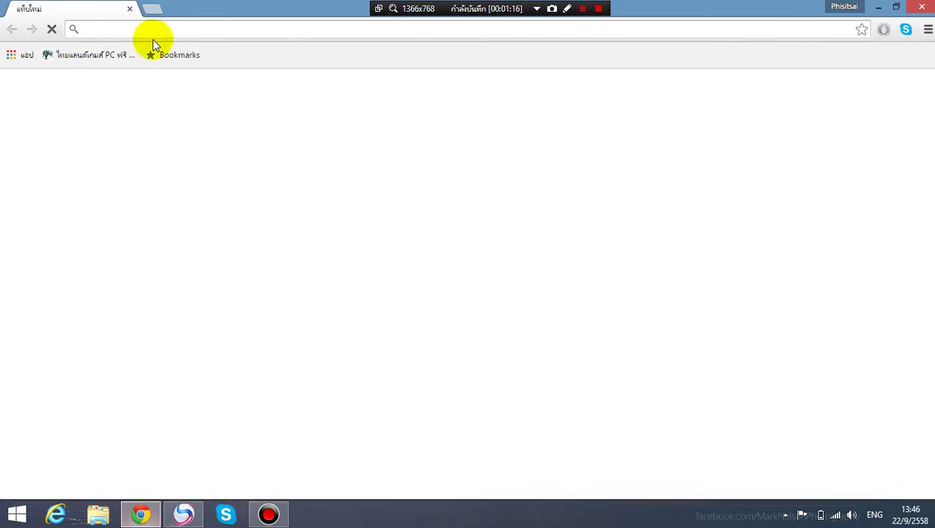
pyautogui.click(226, 28)
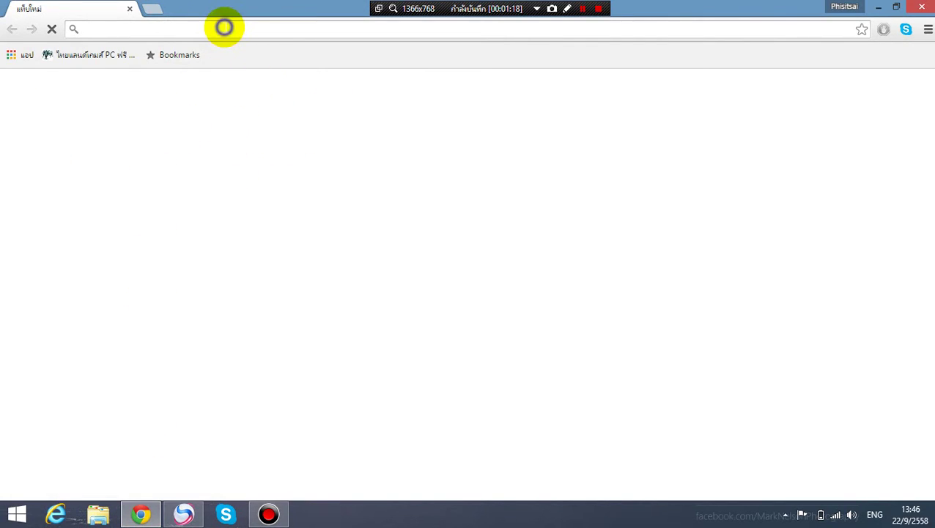
pyautogui.rightClick(223, 28)
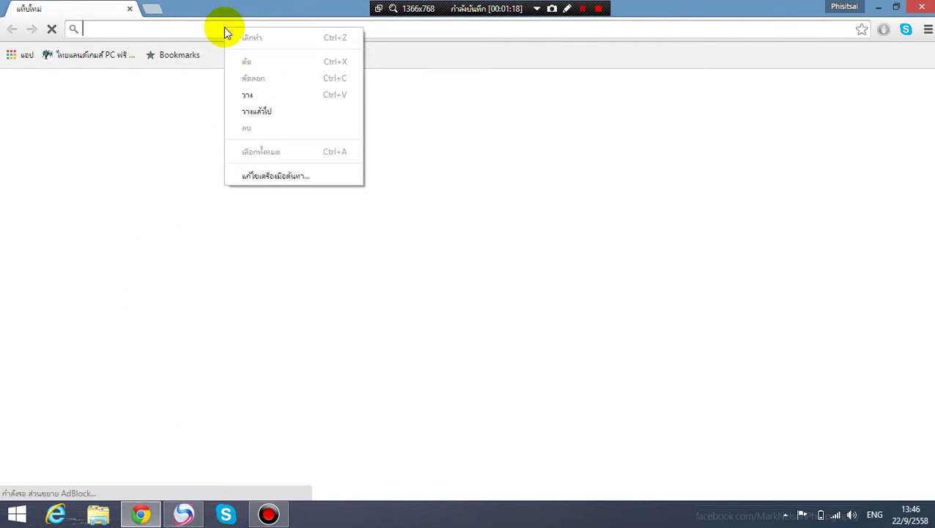
pyautogui.click(260, 95)
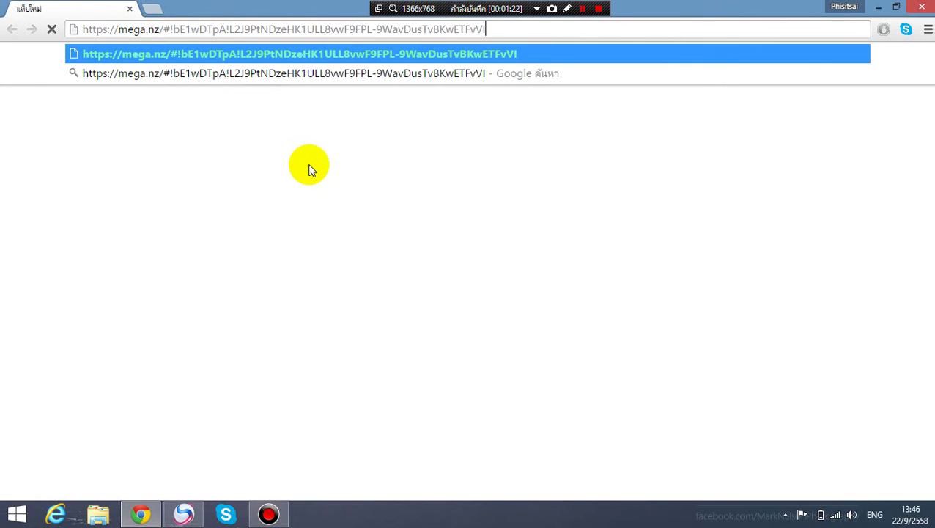
pyautogui.press('Return')
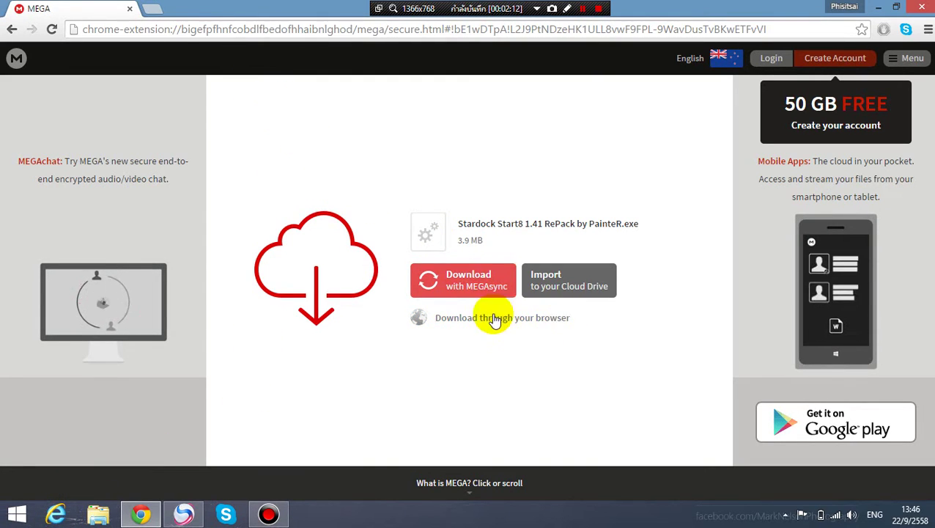
# - Minimize the browser and open the Download folder on Local Disk (D:) in File Explorer
pyautogui.click(882, 7)
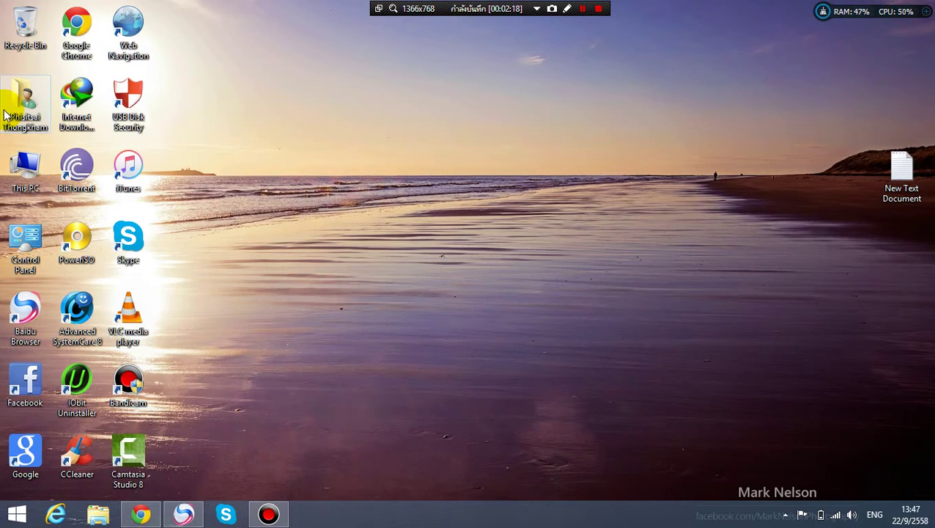
pyautogui.doubleClick(22, 167)
pyautogui.click(549, 291)
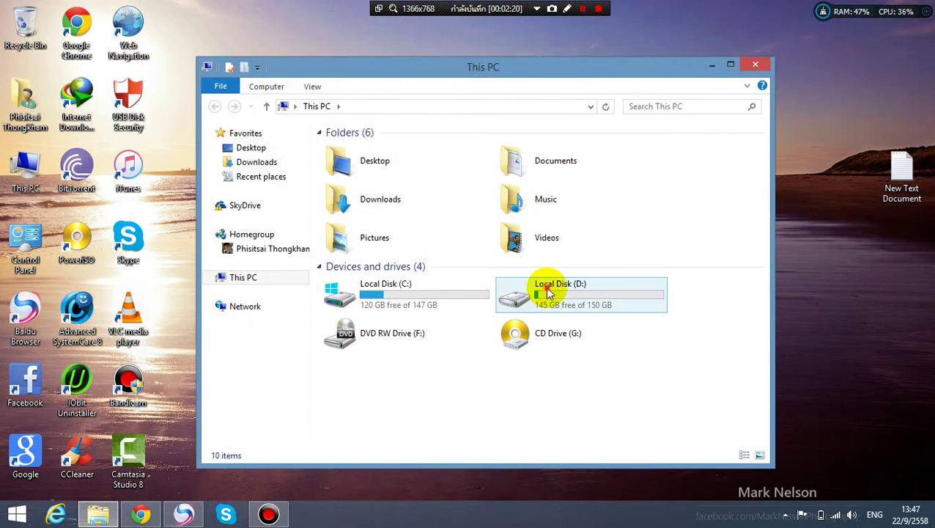
pyautogui.doubleClick(548, 292)
pyautogui.doubleClick(359, 177)
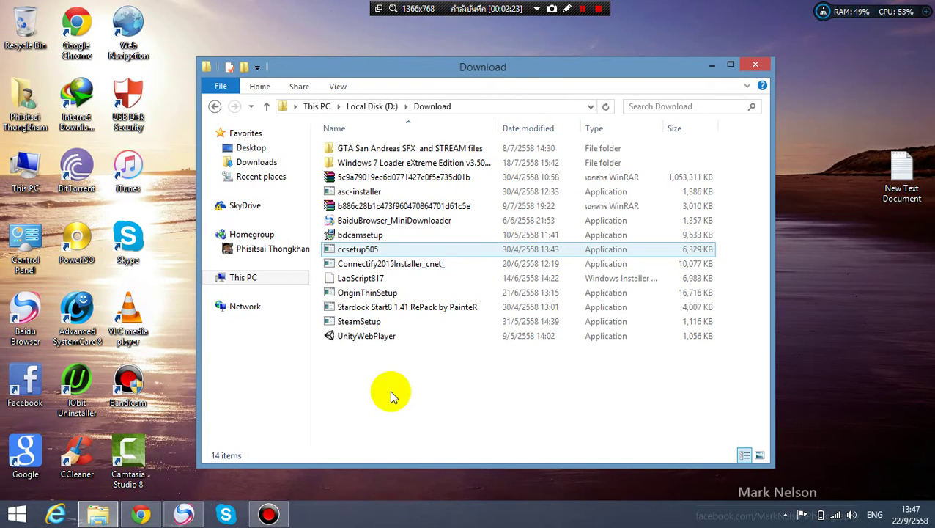
# - Compare the Stardock Start8 1.41 RePack by PainteR file in the Download folder with the file offered on the MEGA page
pyautogui.doubleClick(388, 307)
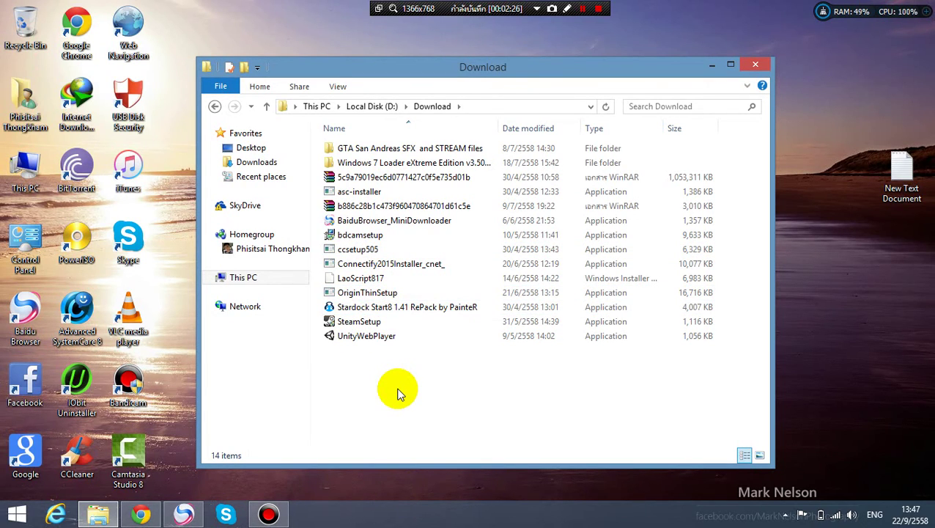
pyautogui.rightClick(396, 390)
pyautogui.click(378, 402)
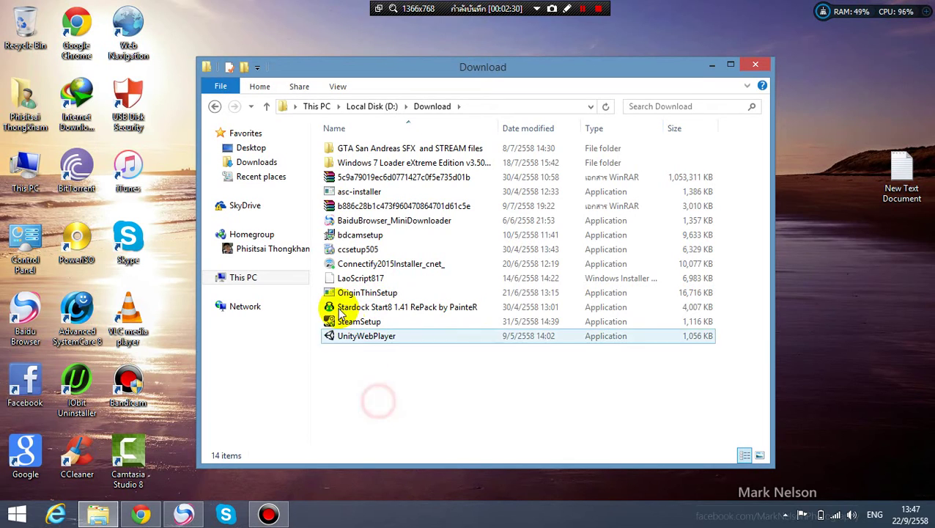
pyautogui.click(143, 515)
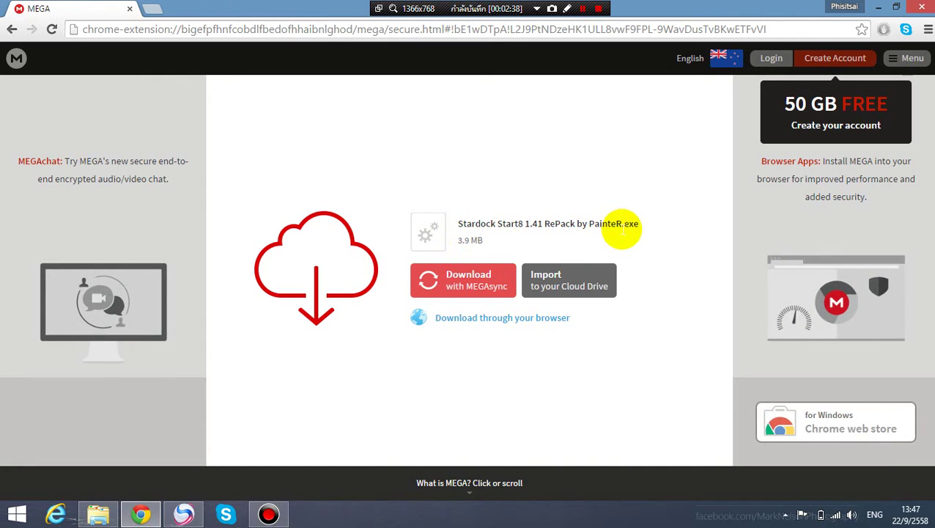
pyautogui.click(879, 7)
pyautogui.rightClick(379, 371)
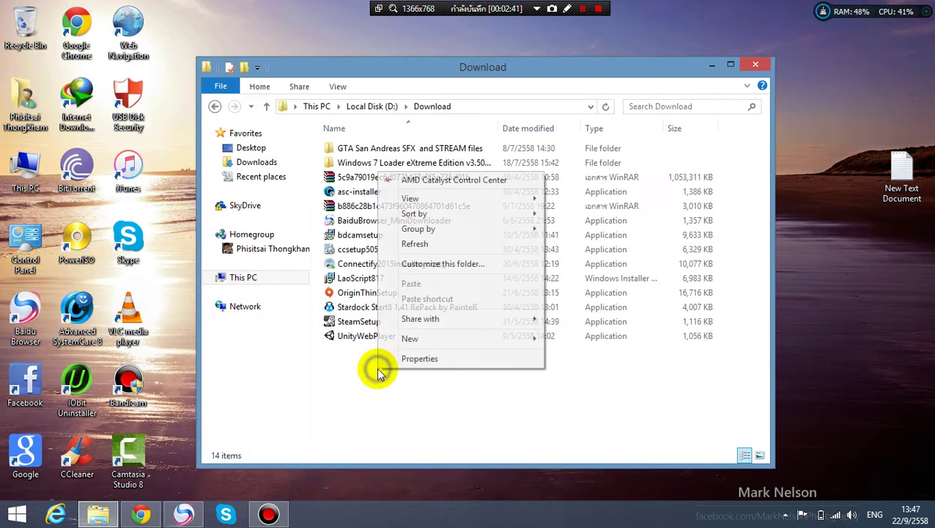
pyautogui.click(443, 243)
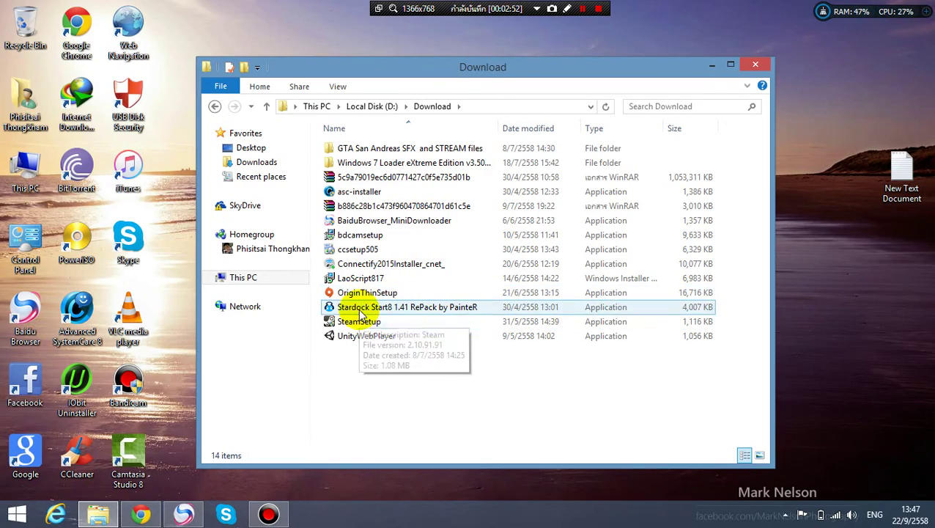
# - Run the Stardock Start8 1.41 RePack by PainteR installer, allowing the unverified publisher, and close the Download folder window
pyautogui.press('super')
pyautogui.press('super')
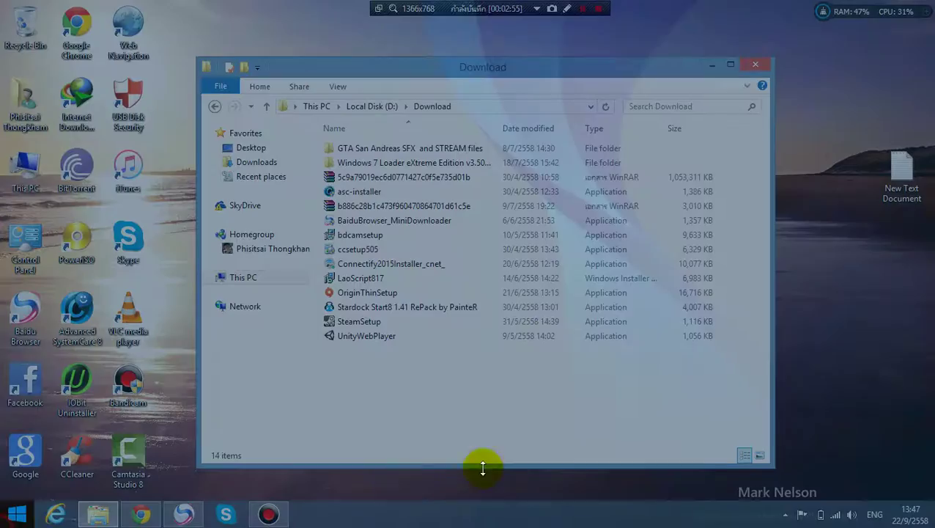
pyautogui.doubleClick(378, 308)
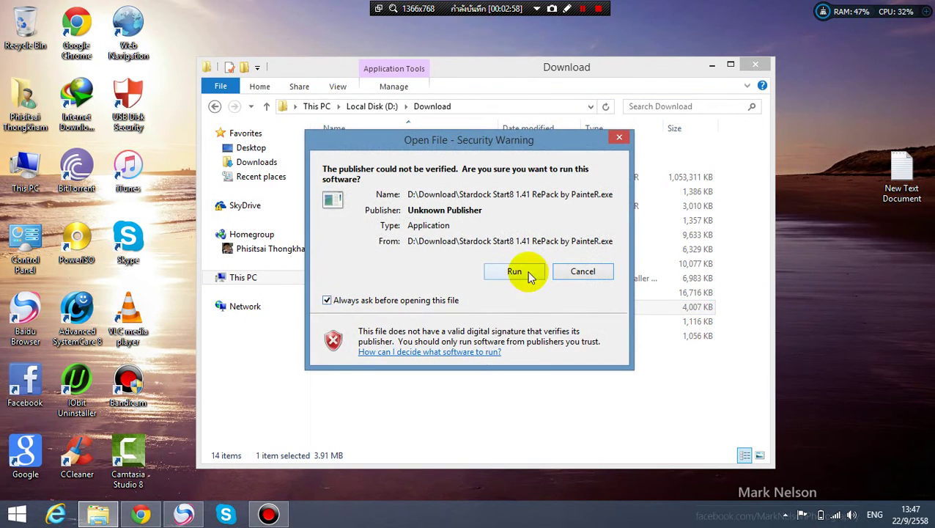
pyautogui.click(515, 271)
pyautogui.click(755, 65)
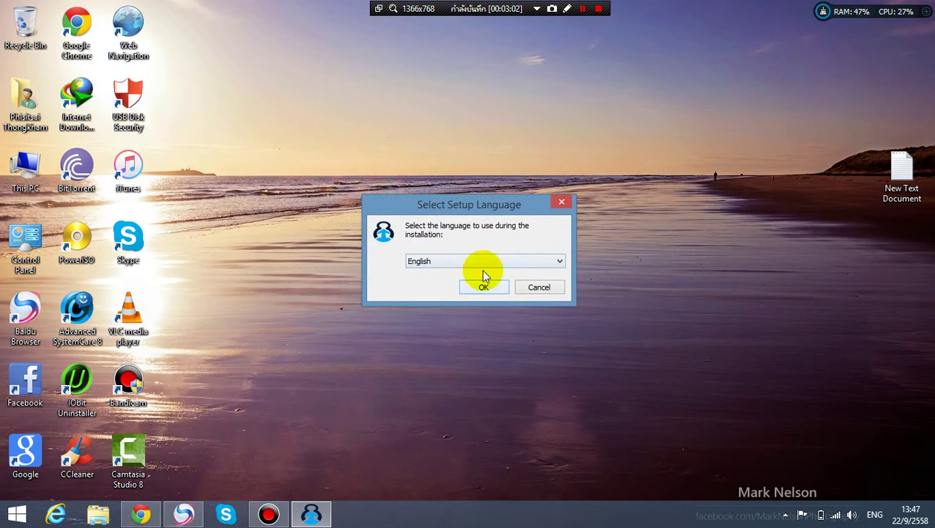
# - Look through the setup languages and confirm English for the installation
pyautogui.click(487, 263)
pyautogui.scroll(-2, 527, 322)
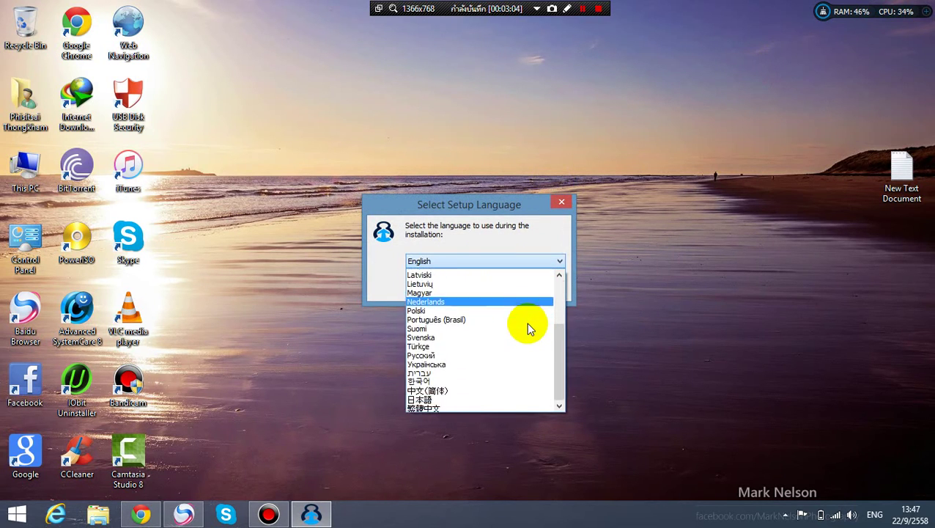
pyautogui.click(535, 262)
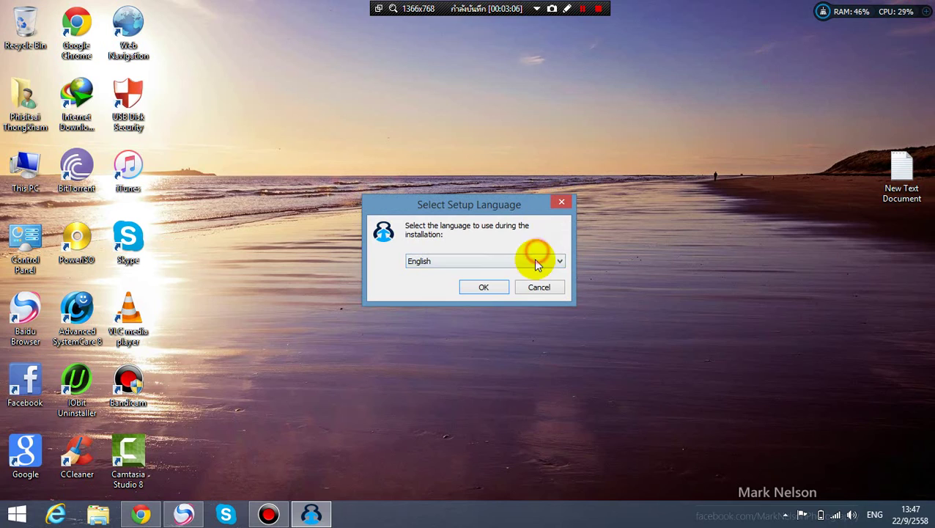
pyautogui.click(505, 294)
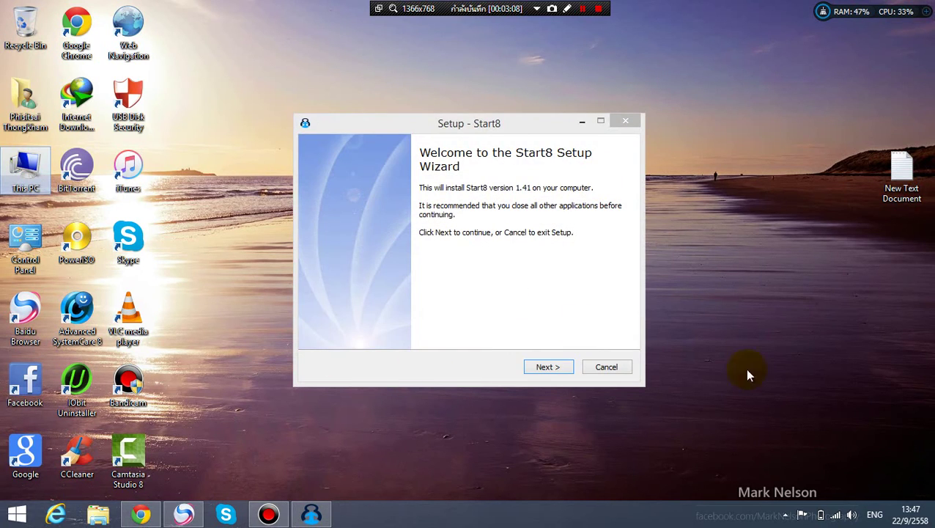
# - Install Start8 into C:\Program Files (x86)\Stardock\Start8 with the Main Files and only the English language component
pyautogui.click(557, 368)
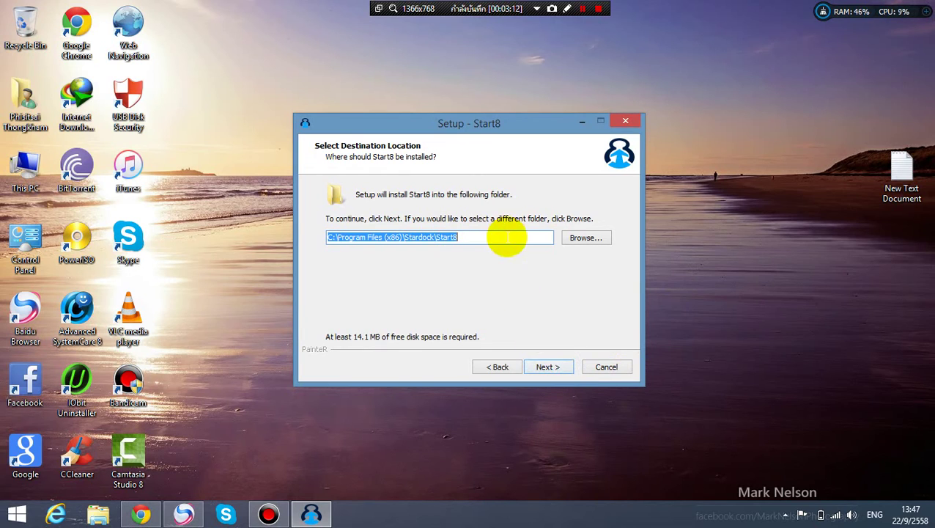
pyautogui.click(554, 368)
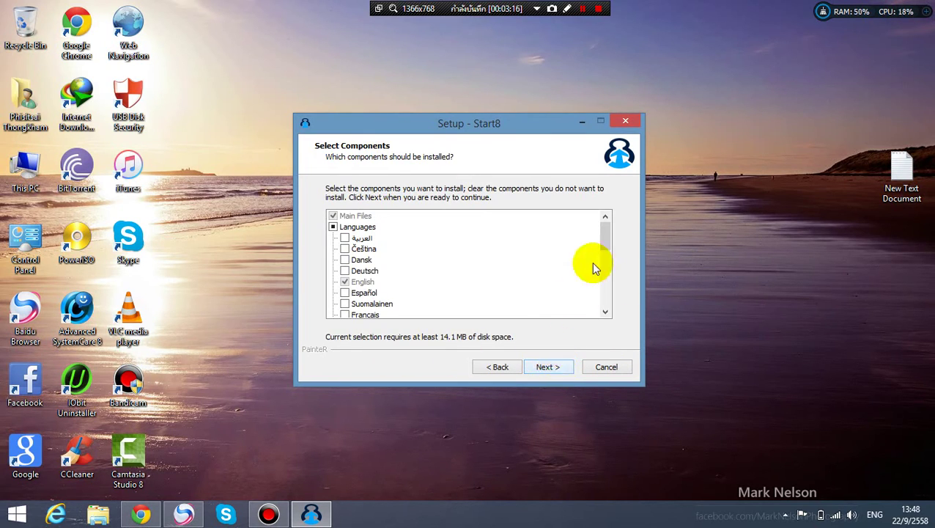
pyautogui.moveTo(609, 226); pyautogui.dragTo(594, 152)
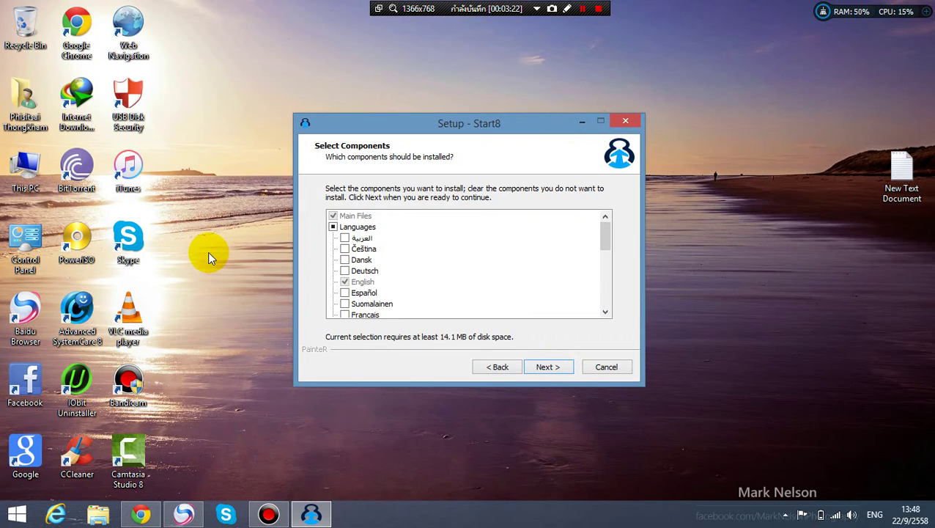
pyautogui.click(544, 368)
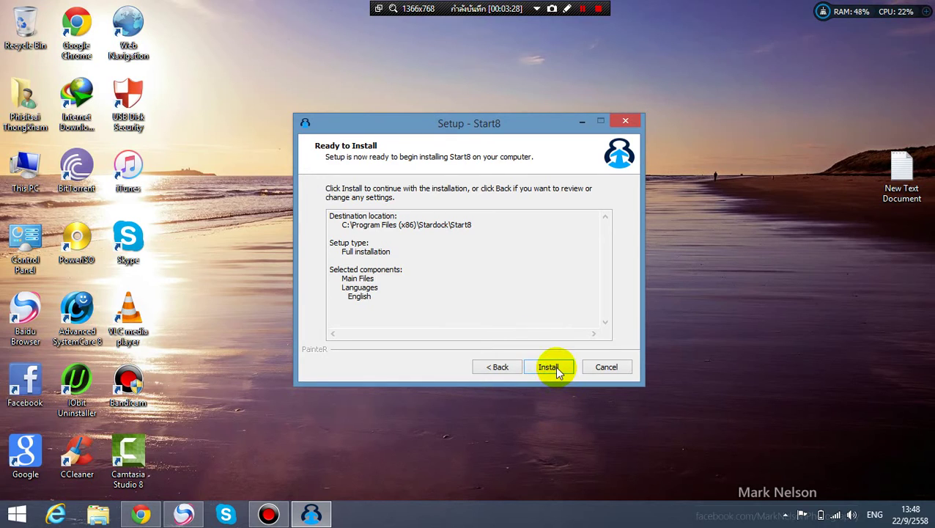
pyautogui.click(555, 365)
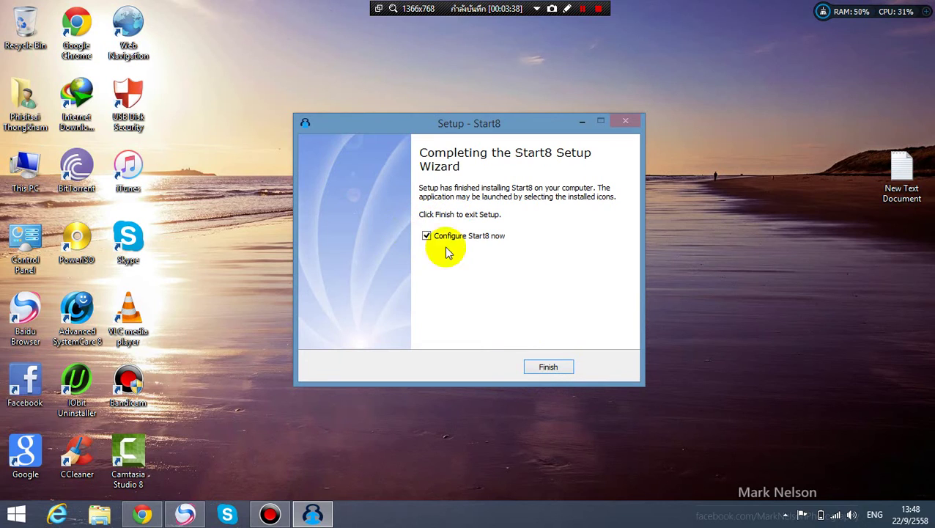
# - Finish the setup with Configure Start8 now enabled and decline the offered Start8 update
pyautogui.click(555, 365)
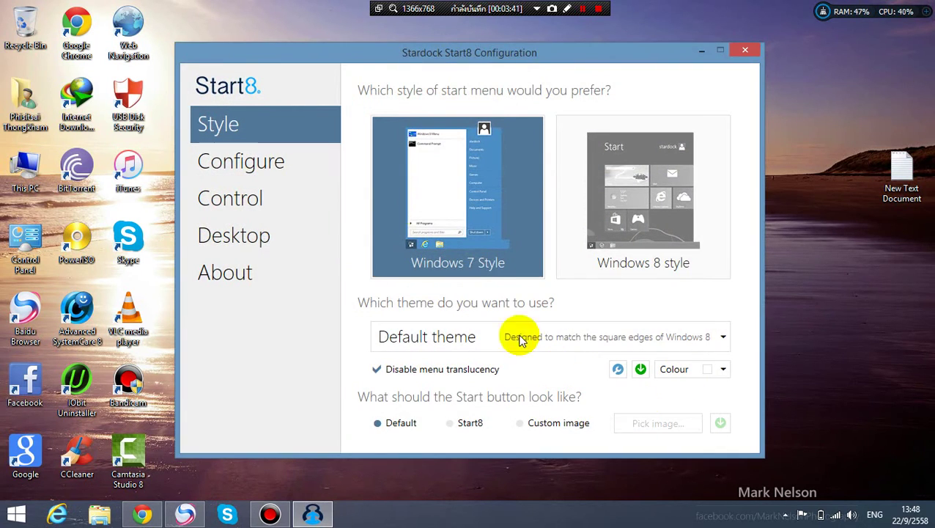
pyautogui.click(16, 515)
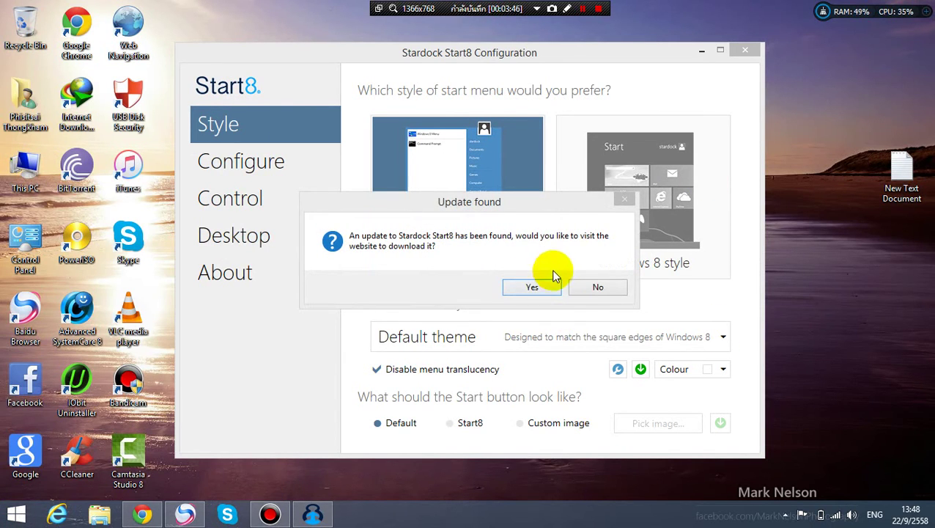
pyautogui.click(592, 287)
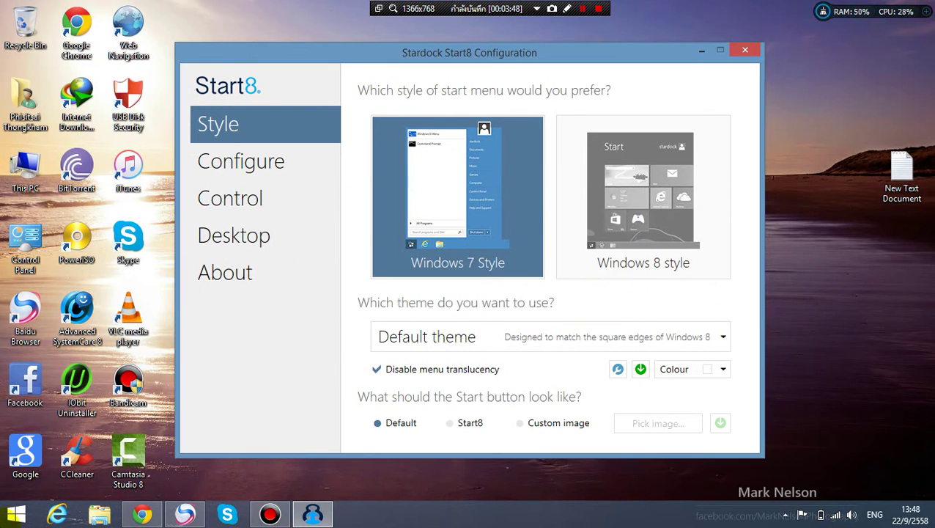
# - Open the new Start menu, look through the All Programs list and return to the main menu view
pyautogui.click(16, 515)
pyautogui.click(98, 453)
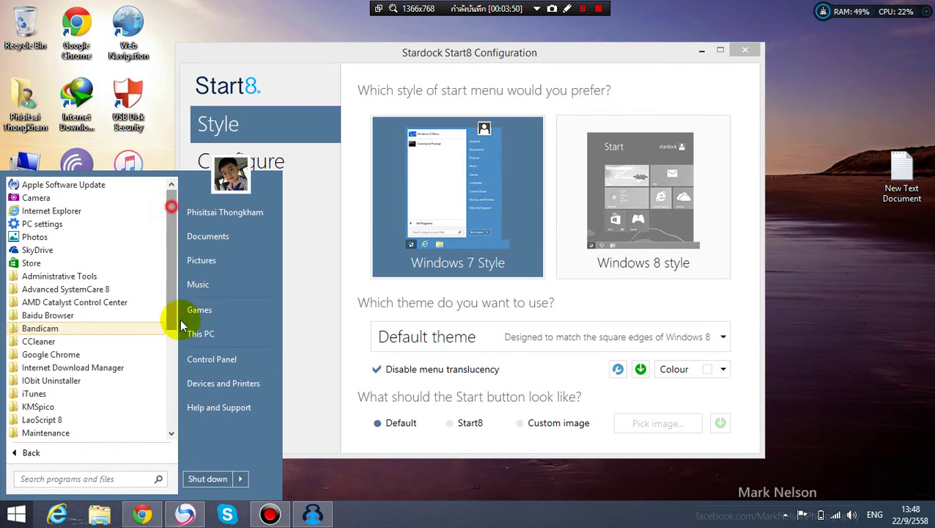
pyautogui.scroll(-5, 170, 227)
pyautogui.scroll(5, 170, 227)
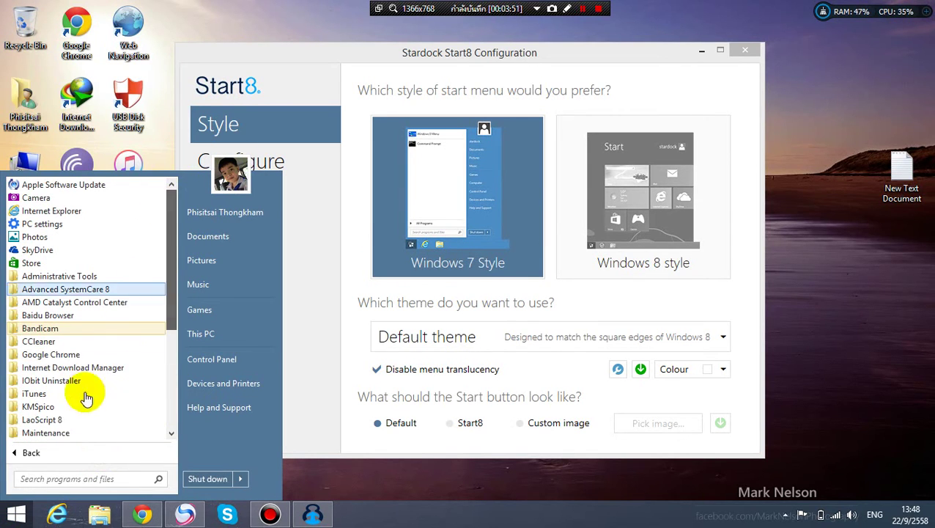
pyautogui.click(68, 455)
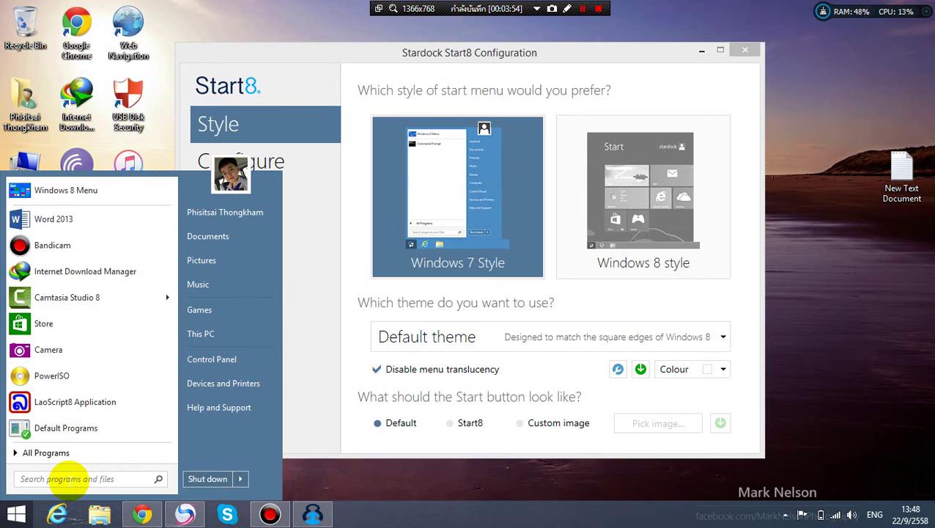
# - Search the Start menu for "this" and clear the search text
pyautogui.click(66, 479)
pyautogui.write('tg')
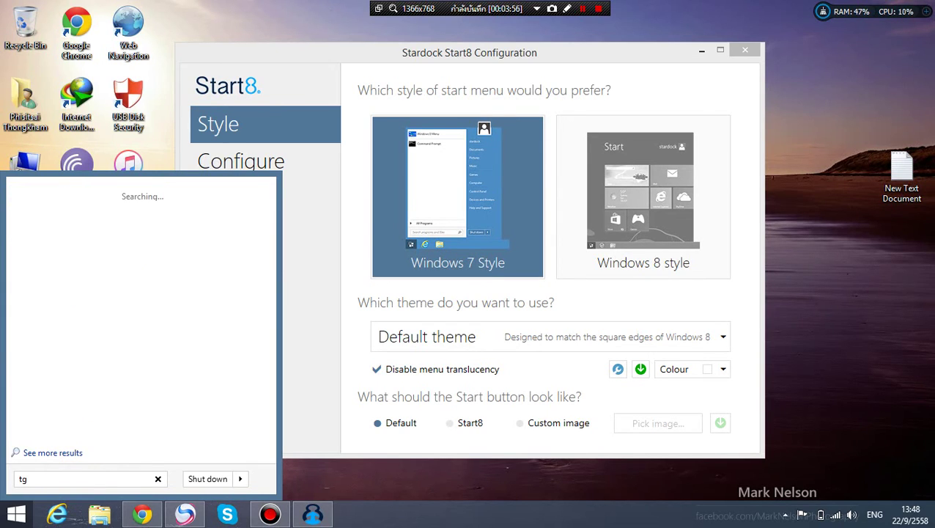
pyautogui.write('his')
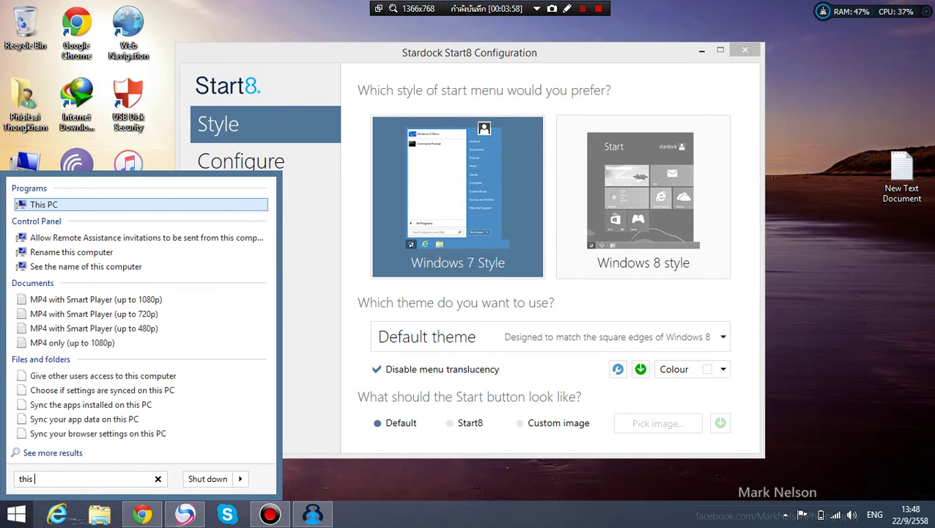
pyautogui.press('BackSpace')
pyautogui.press('BackSpace')
pyautogui.press('BackSpace')
pyautogui.press('BackSpace')
pyautogui.press('BackSpace')
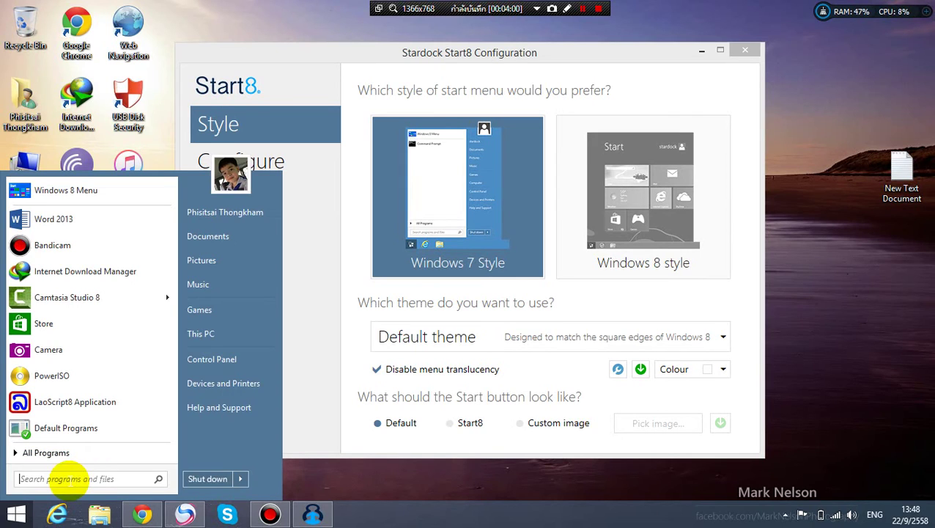
# - Open the tile-based Start screen through the Windows 8 Menu entry and return to the desktop
pyautogui.click(313, 514)
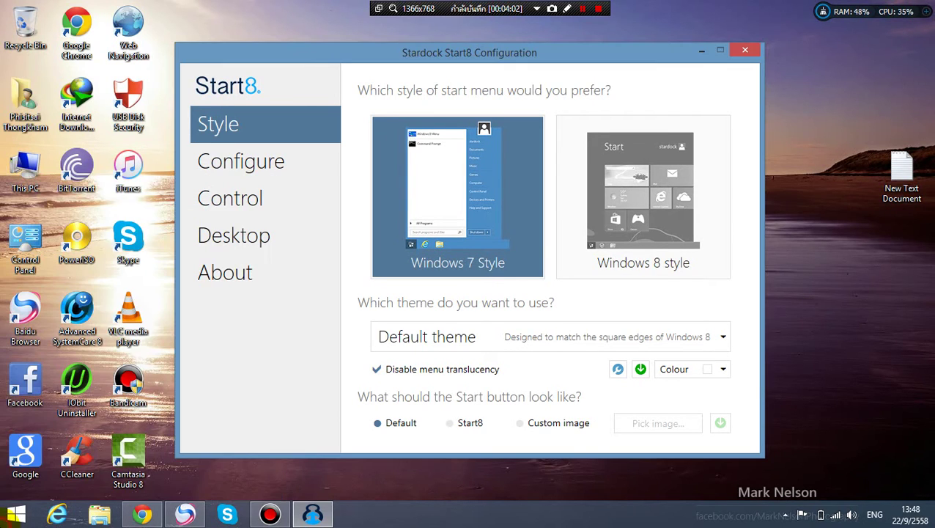
pyautogui.click(16, 514)
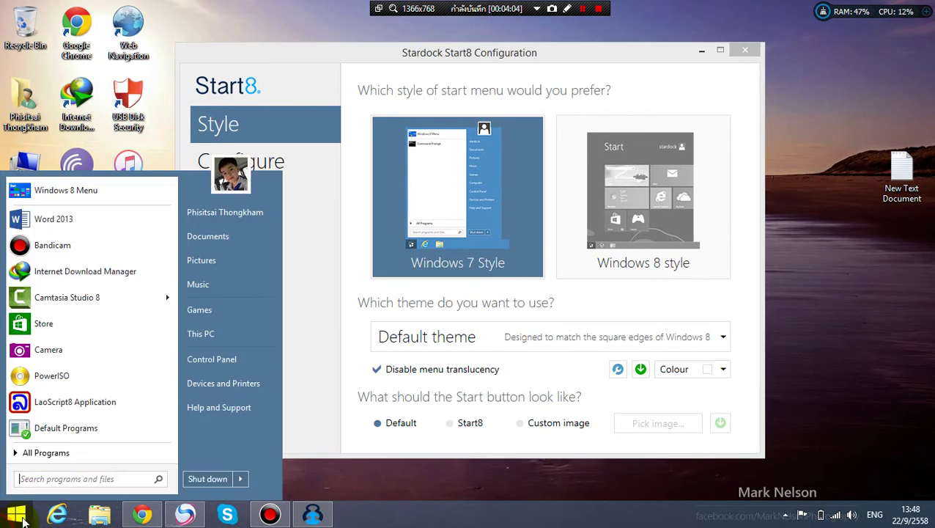
pyautogui.click(17, 514)
pyautogui.click(16, 514)
pyautogui.click(82, 193)
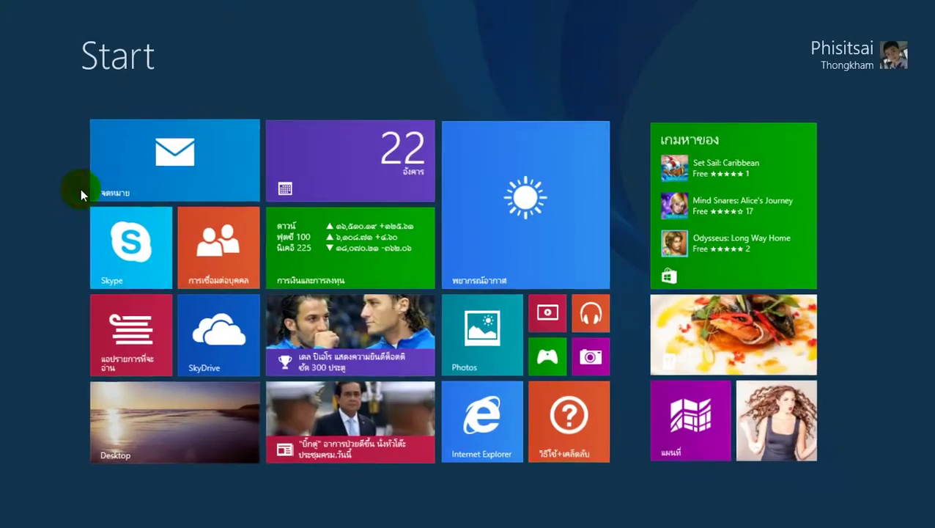
pyautogui.click(157, 437)
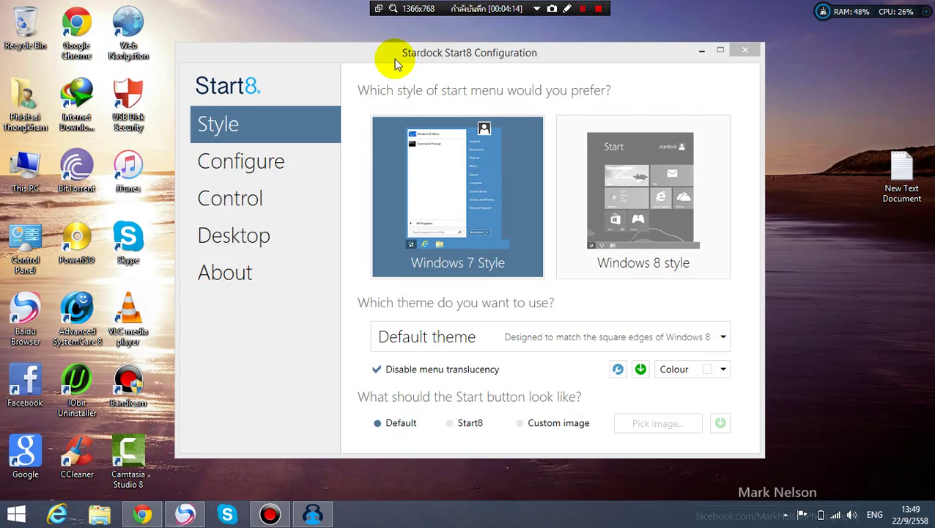
# - Review the available themes for the Windows 7 Style start menu and choose Default theme
pyautogui.click(393, 59)
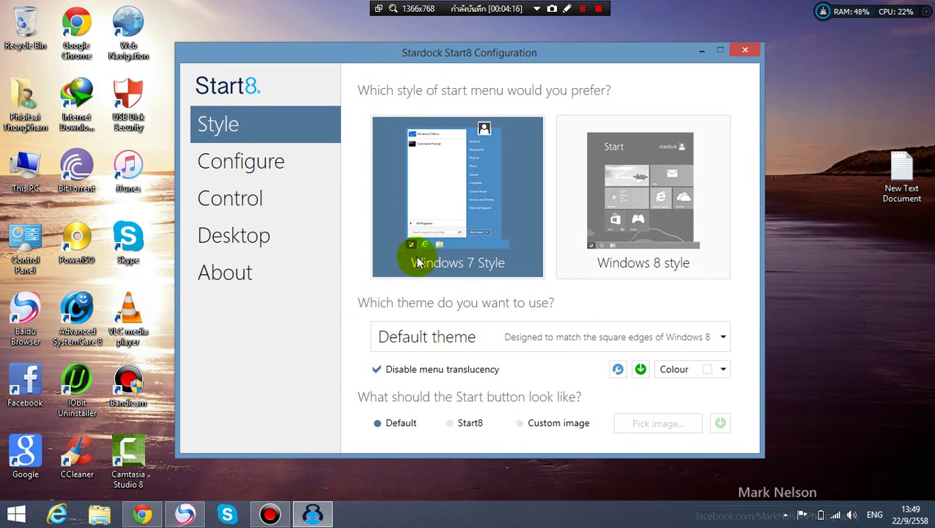
pyautogui.click(536, 339)
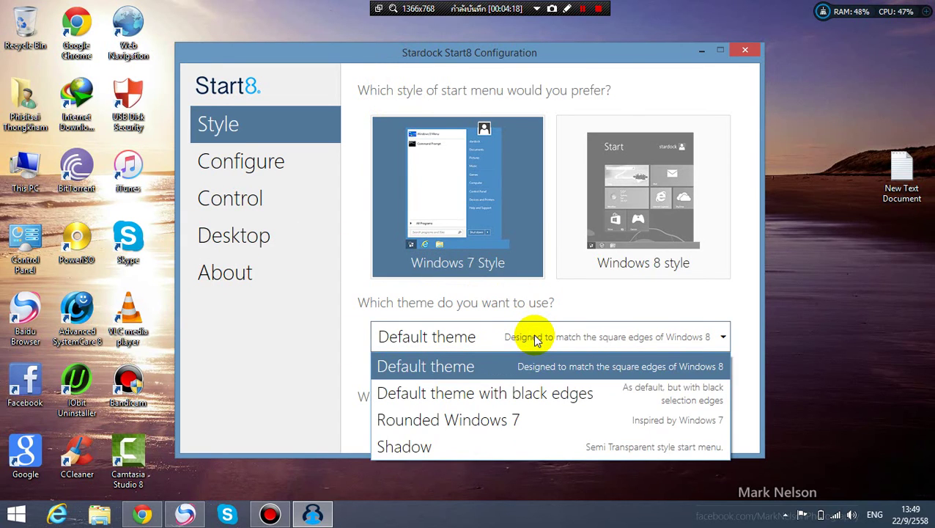
pyautogui.click(560, 362)
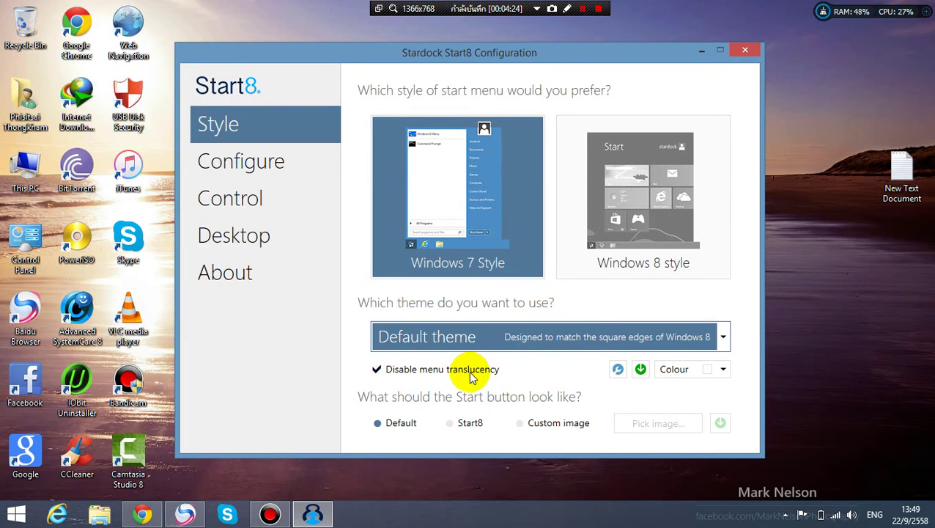
# - Set the Start button look to Custom image and browse the StartButtons folder without picking an image
pyautogui.click(456, 425)
pyautogui.click(378, 425)
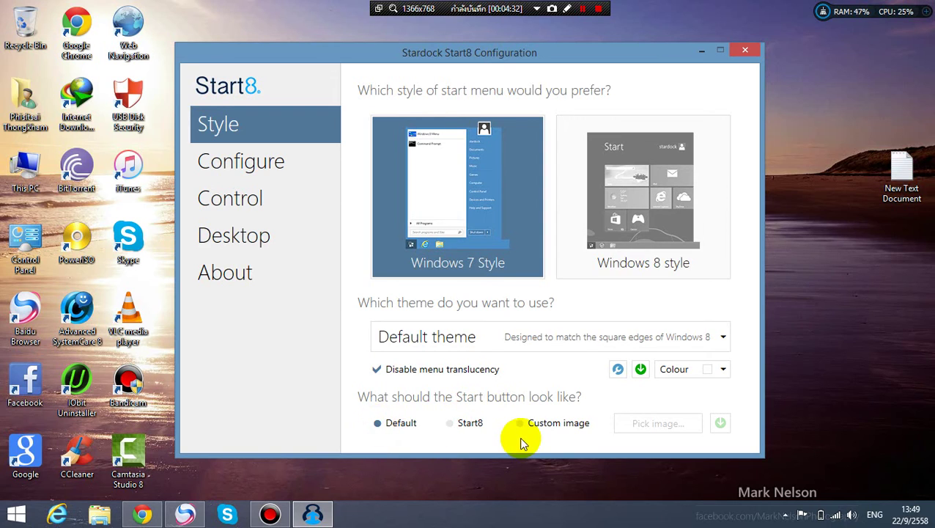
pyautogui.click(523, 428)
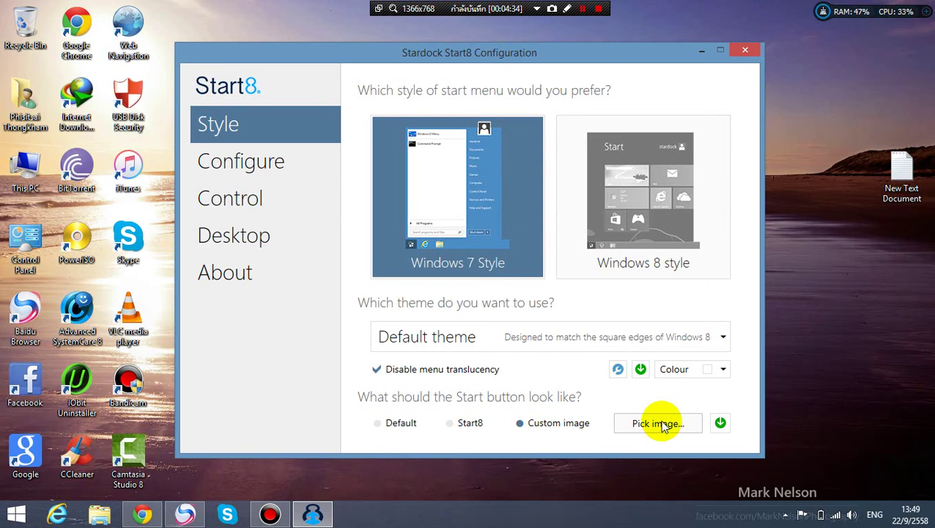
pyautogui.click(663, 425)
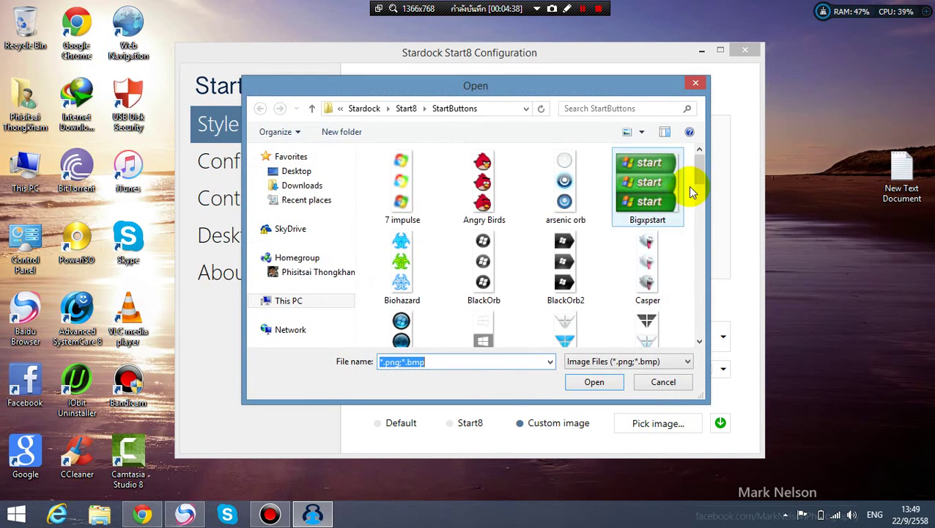
pyautogui.moveTo(698, 184); pyautogui.dragTo(689, 143)
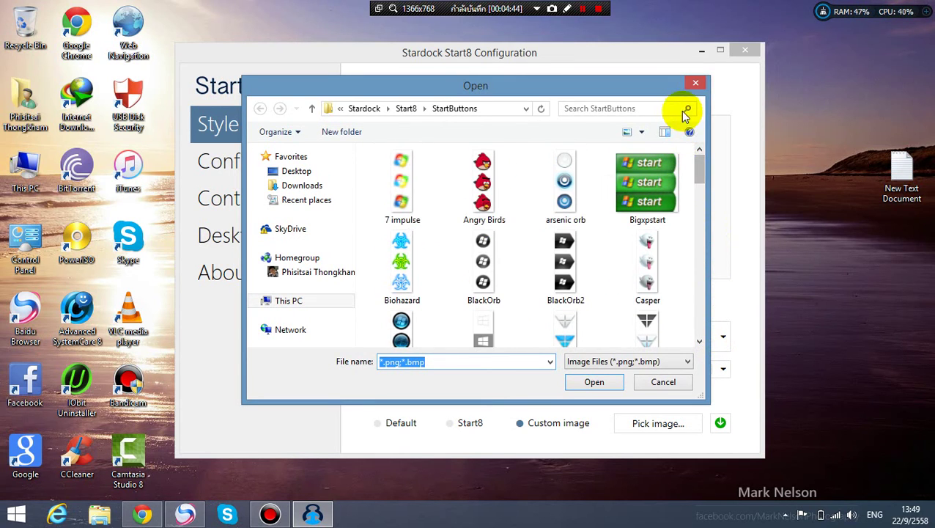
pyautogui.click(693, 85)
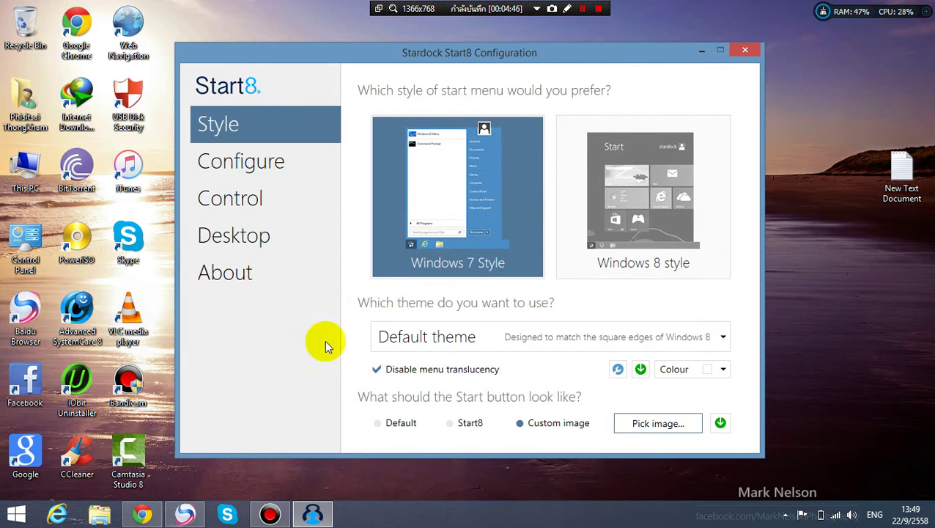
# - Look through the Configure, Control, Desktop and About settings of Start8 and return to the Style settings
pyautogui.click(242, 170)
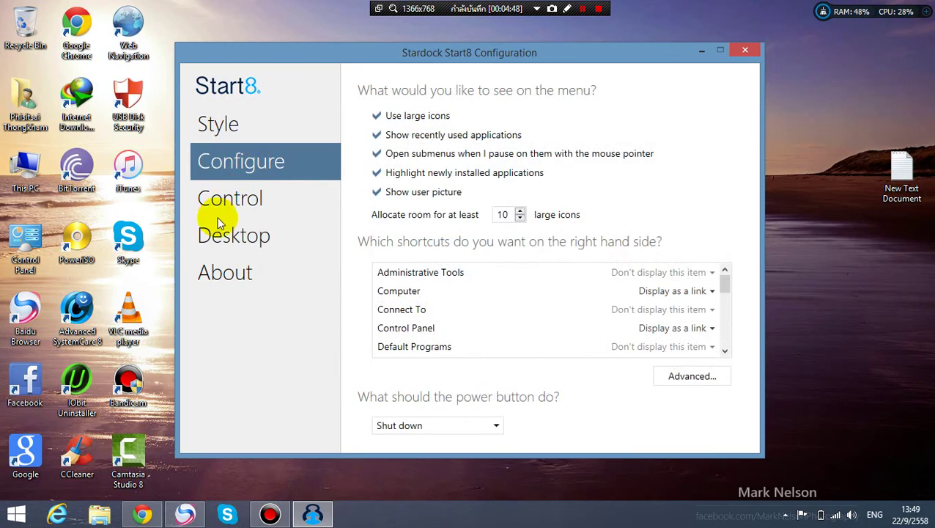
pyautogui.click(218, 204)
pyautogui.click(235, 239)
pyautogui.click(236, 277)
pyautogui.click(270, 135)
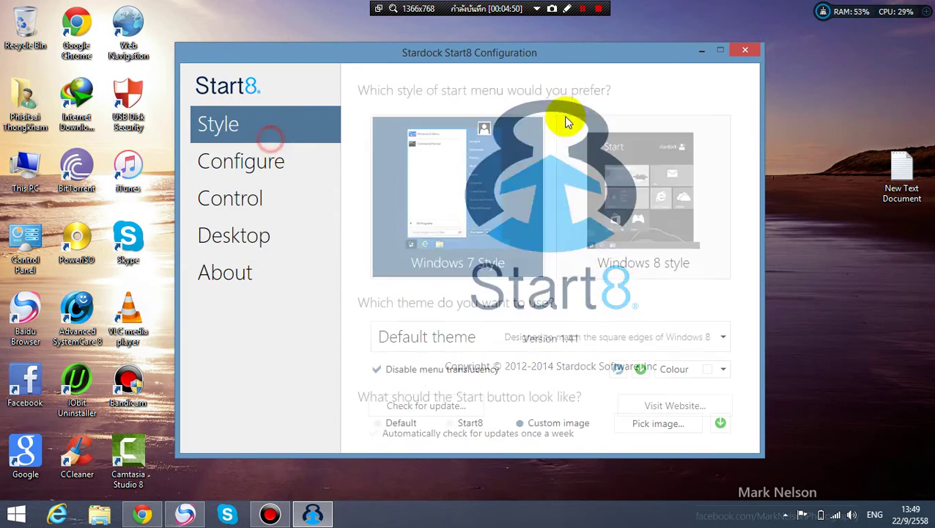
# - Close the Start8 configuration window and refresh the desktop
pyautogui.click(746, 53)
pyautogui.rightClick(357, 98)
pyautogui.click(415, 151)
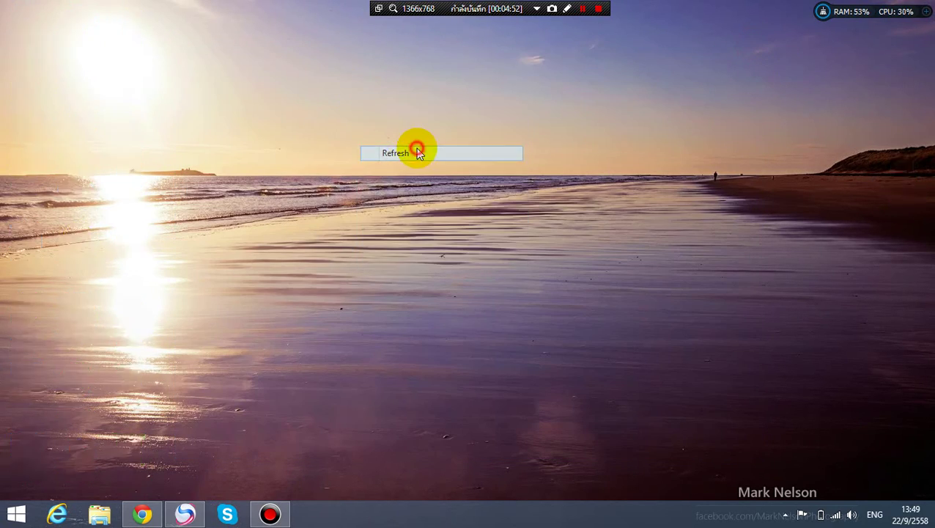
# - View the properties of This PC from the new Start menu and close the System window
pyautogui.press('super')
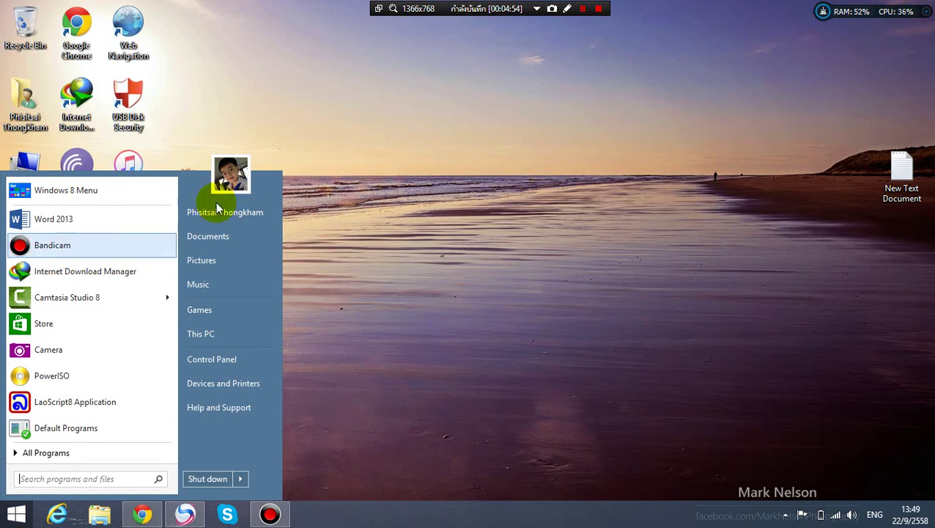
pyautogui.rightClick(244, 338)
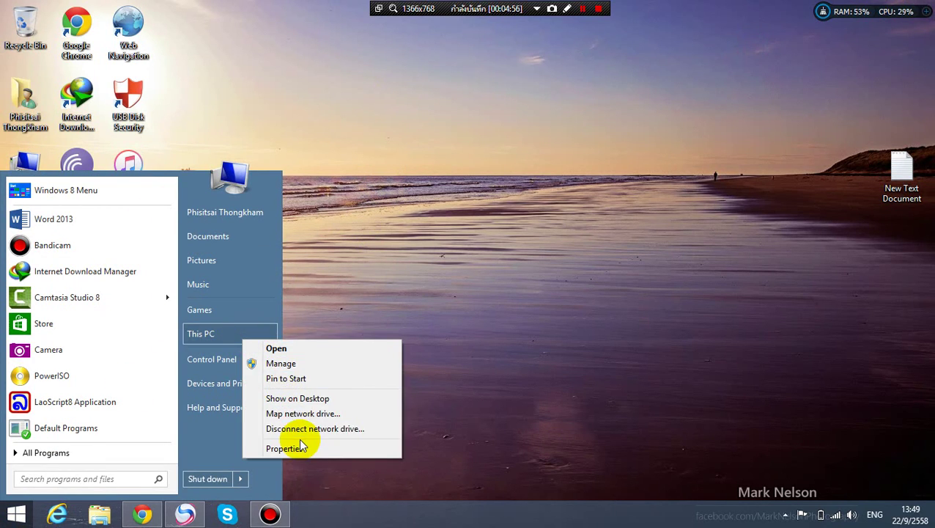
pyautogui.click(296, 448)
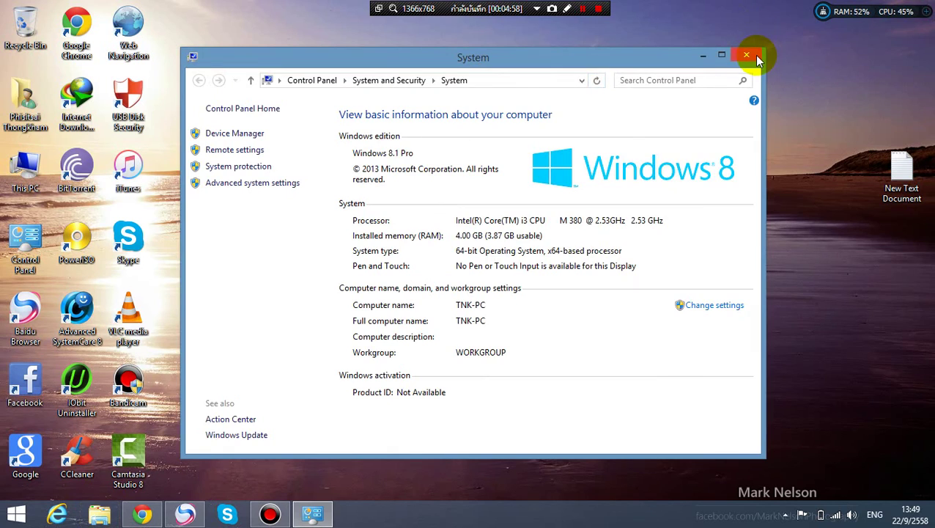
pyautogui.click(760, 50)
pyautogui.rightClick(419, 129)
pyautogui.click(445, 184)
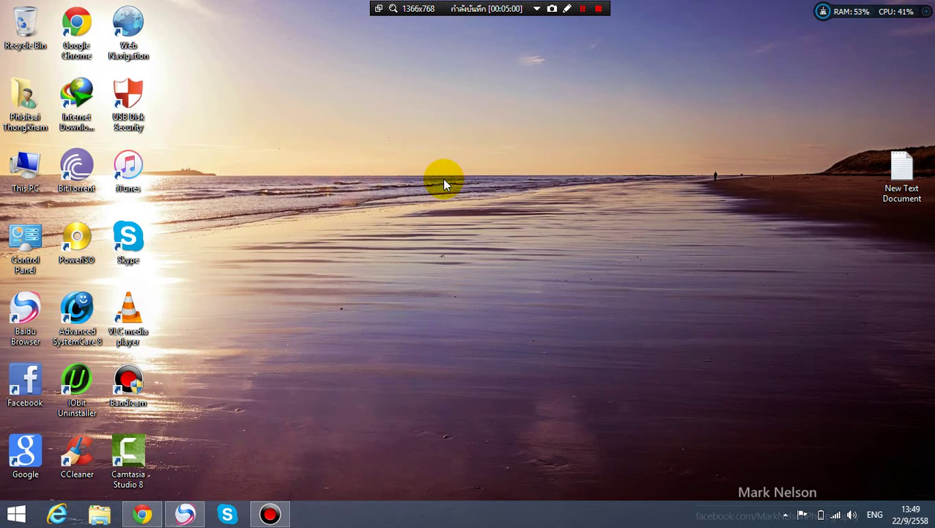
pyautogui.moveTo(264, 106); pyautogui.dragTo(491, 304)
pyautogui.rightClick(364, 71)
pyautogui.click(414, 130)
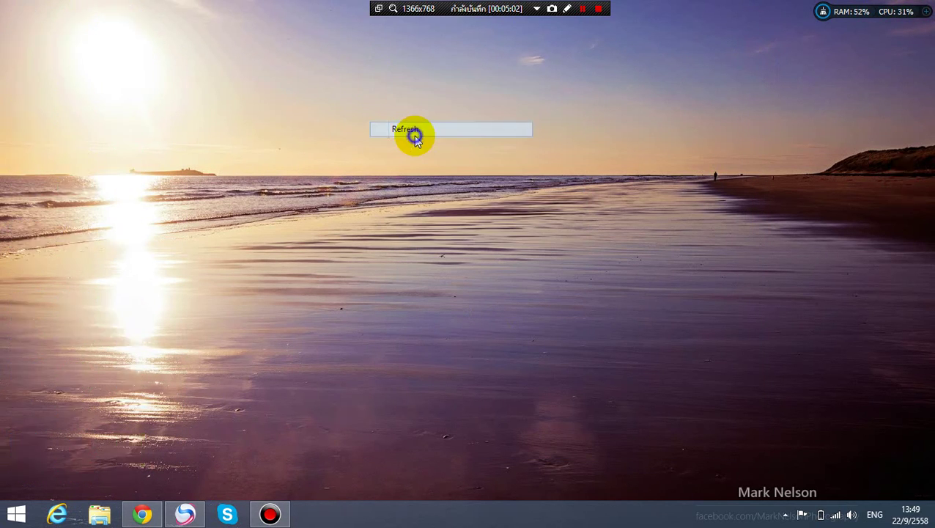
pyautogui.moveTo(354, 83); pyautogui.dragTo(250, 313)
pyautogui.click(234, 102)
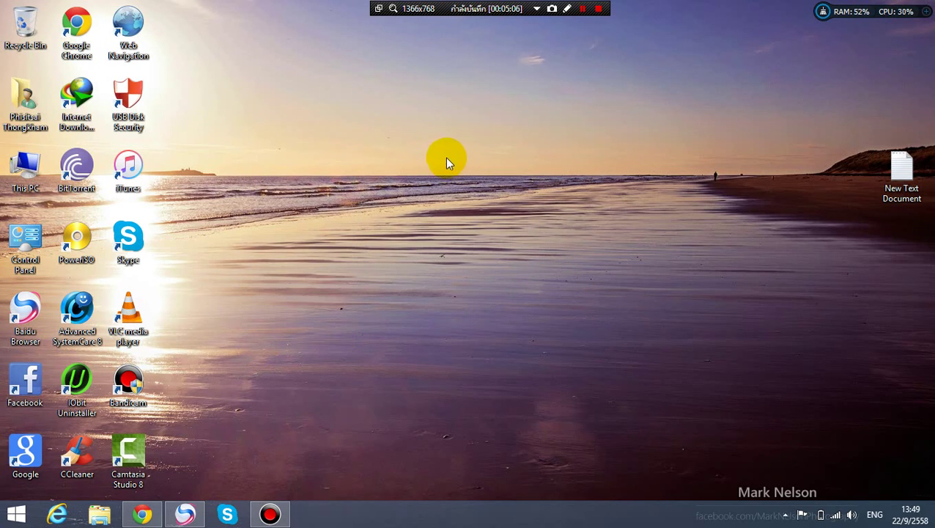
pyautogui.rightClick(423, 135)
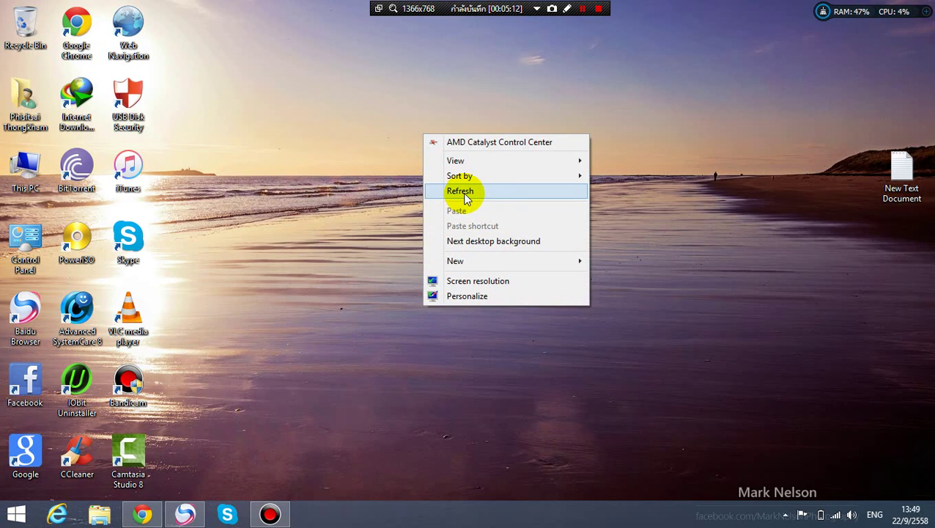
pyautogui.click(467, 195)
pyautogui.rightClick(360, 105)
pyautogui.click(407, 161)
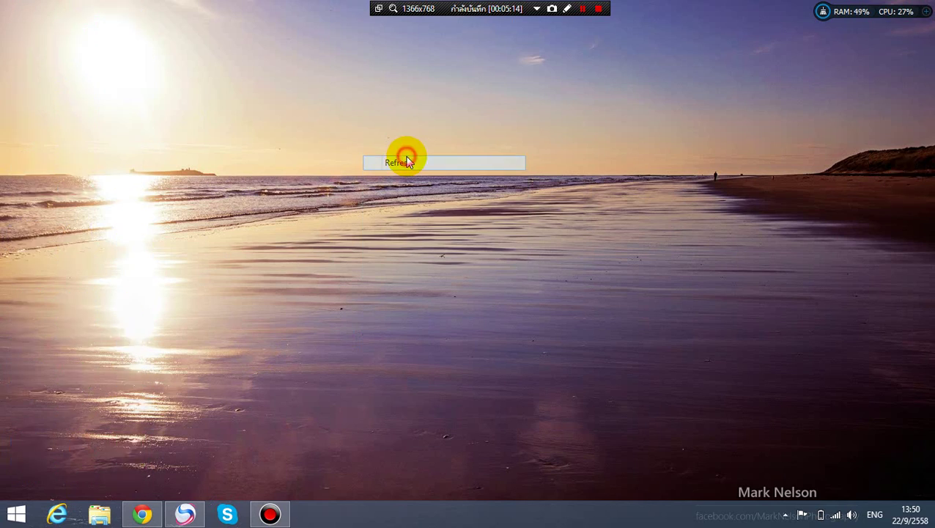